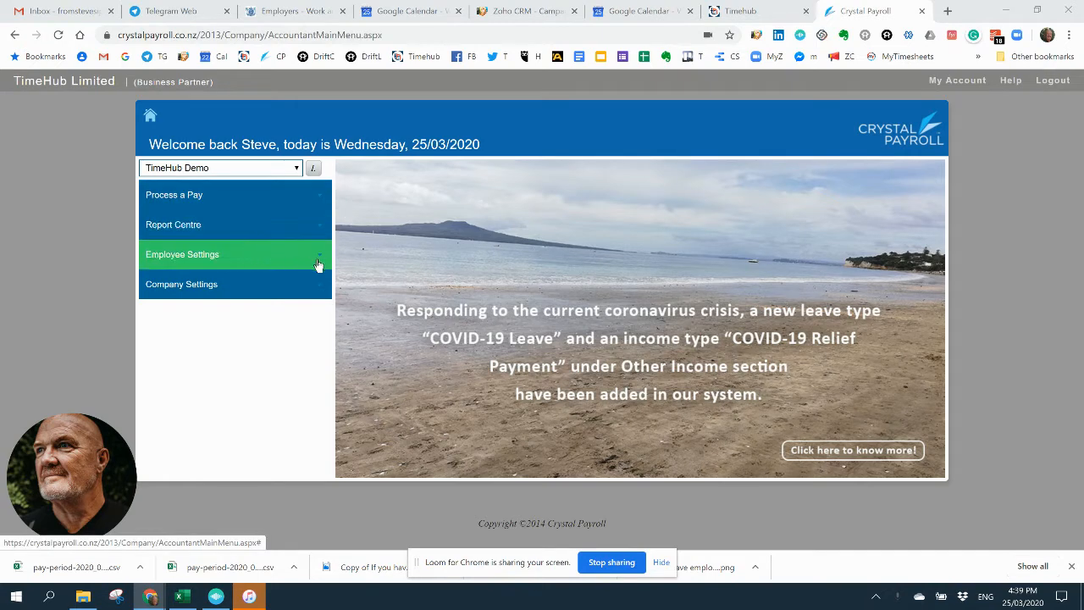
{"action": "left_click", "coordinate": [195, 200]}
{"action": "left_click", "coordinate": [198, 225]}
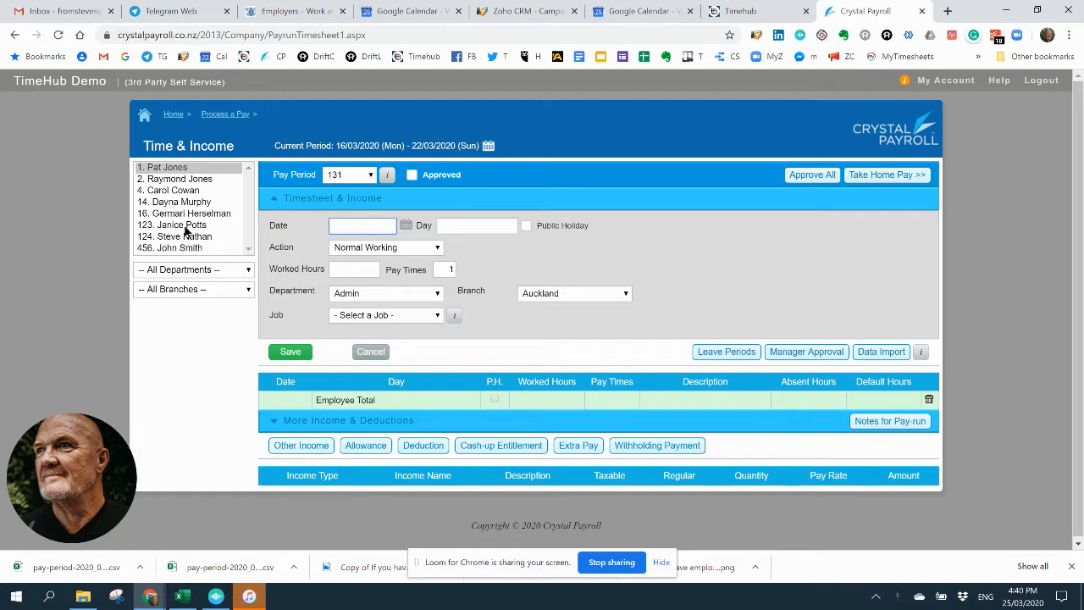
{"action": "left_click", "coordinate": [173, 115]}
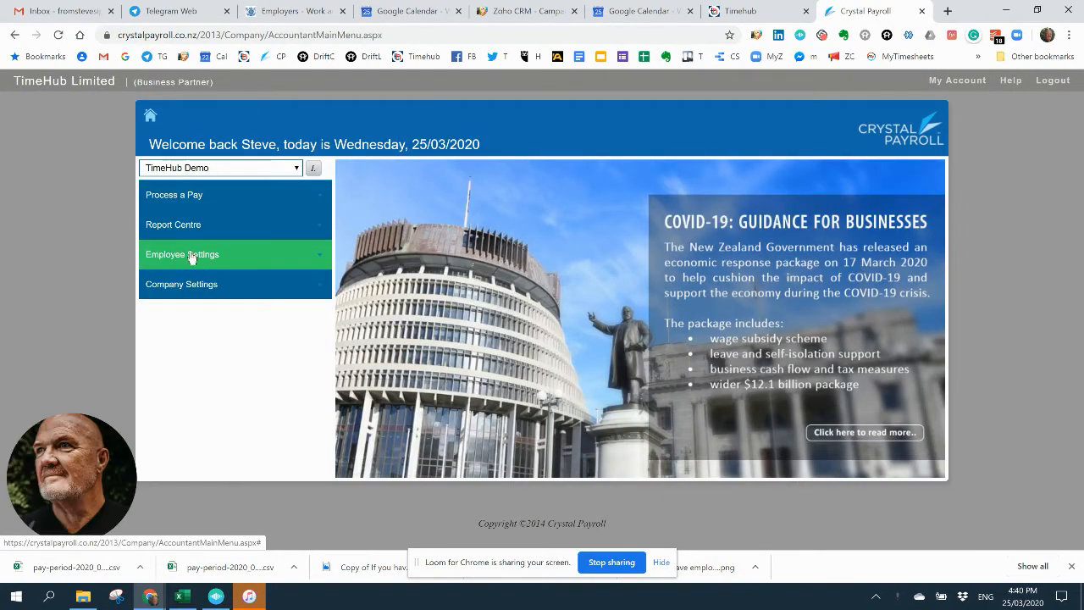
Step: Open the regular allowances of the second employee in the current employees list from the employee details
{"action": "left_click", "coordinate": [190, 255]}
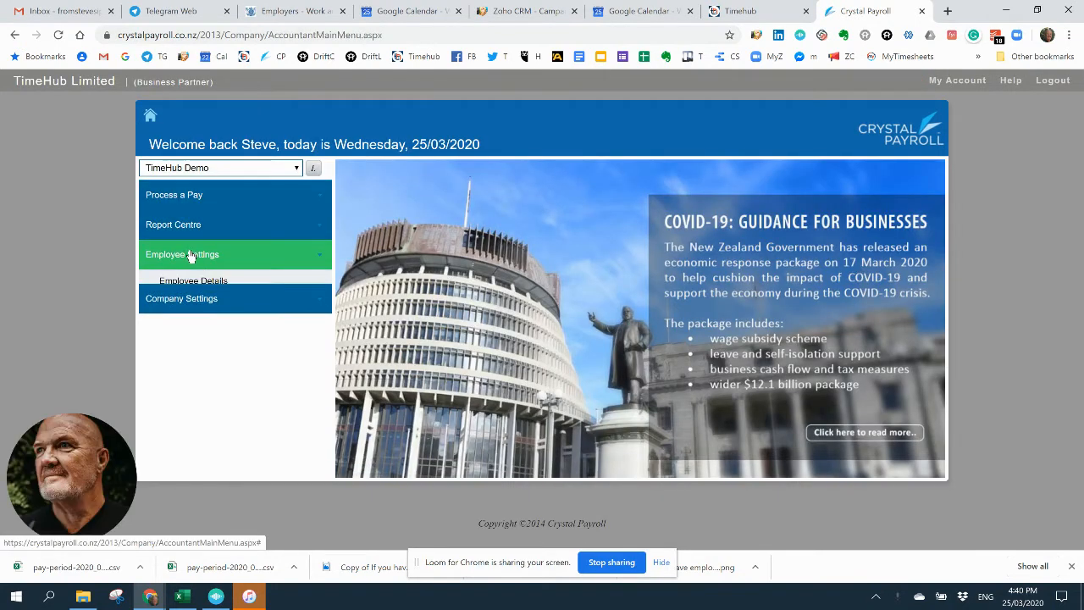
{"action": "left_click", "coordinate": [188, 284]}
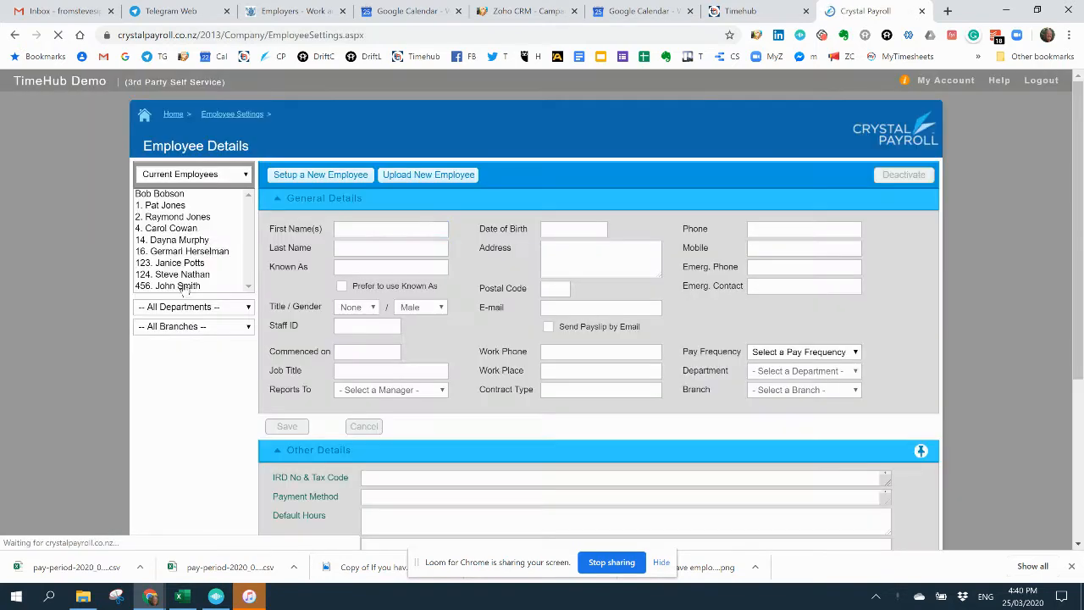
{"action": "left_click", "coordinate": [178, 205]}
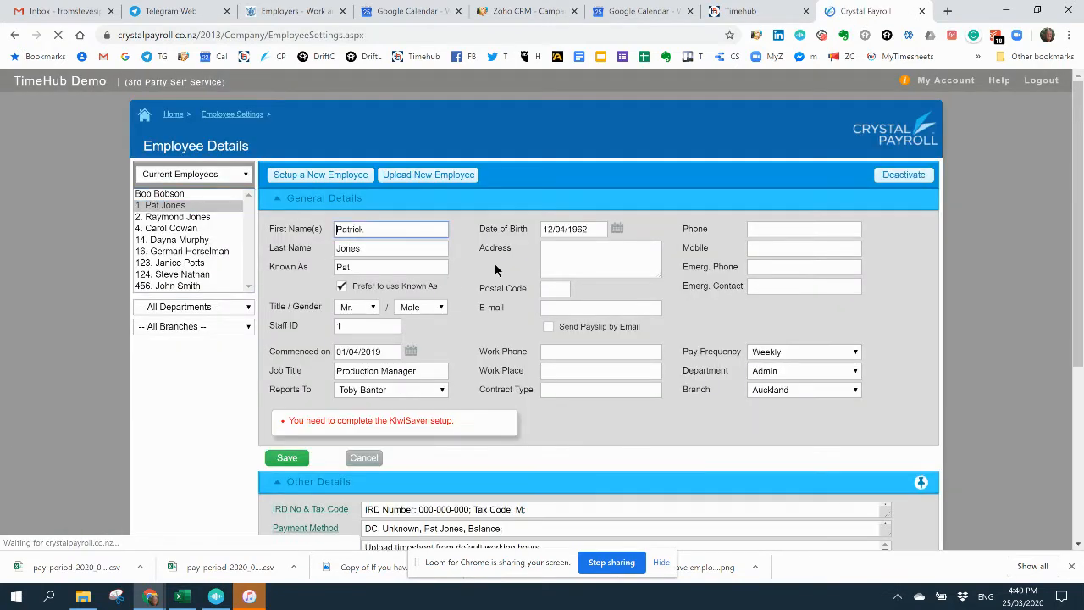
{"action": "scroll", "coordinate": [494, 262], "scroll_direction": "down", "scroll_amount": 4}
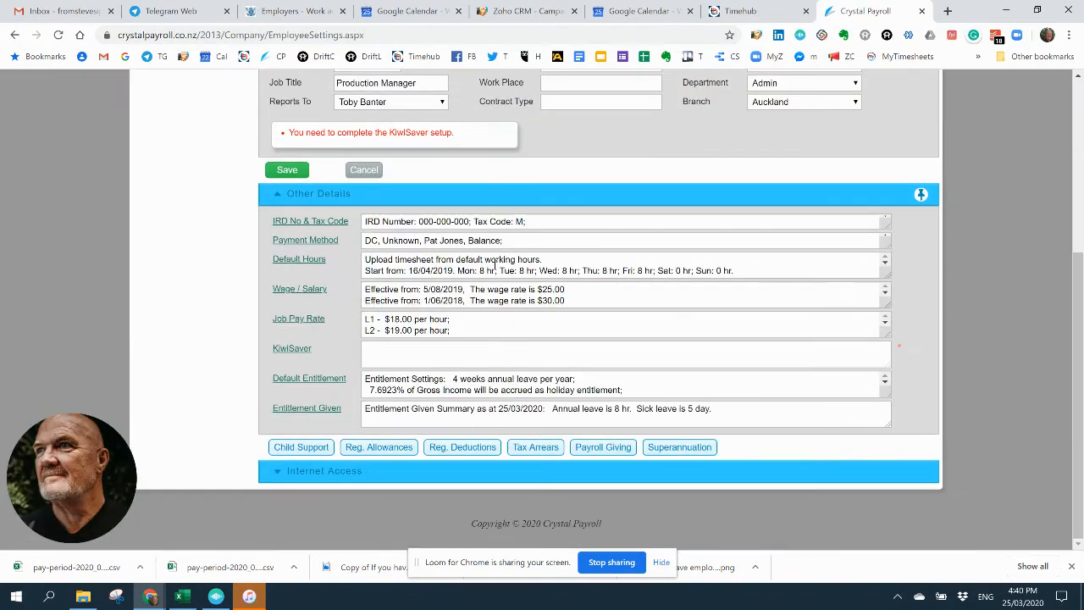
{"action": "left_click", "coordinate": [378, 449]}
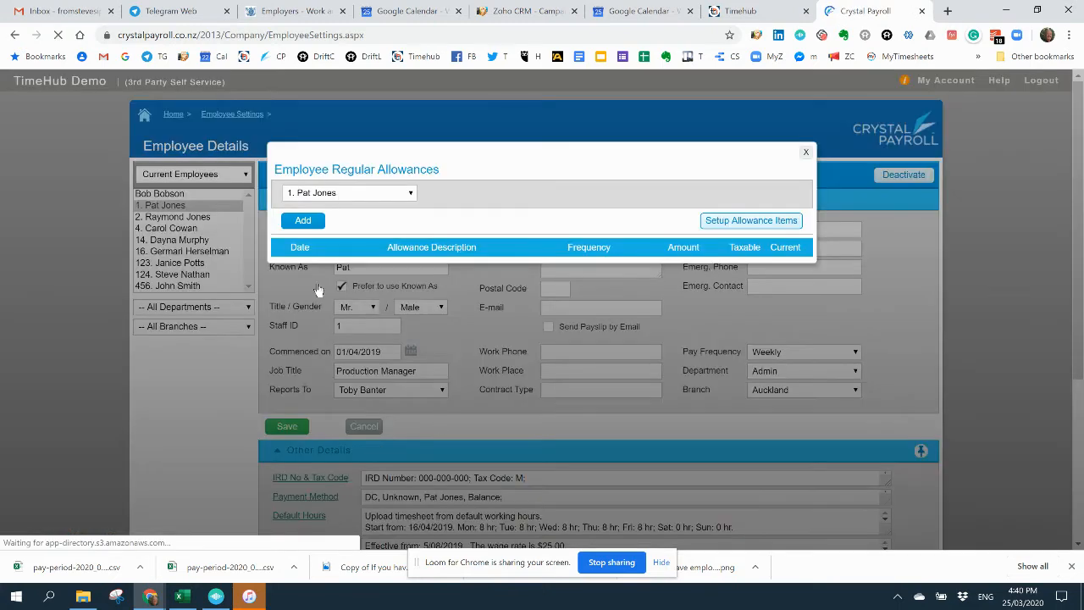
Step: Add the COVID-19 Wage Subsidy (Ordinary Earnings) allowance item to the items the company uses
{"action": "left_click", "coordinate": [739, 225]}
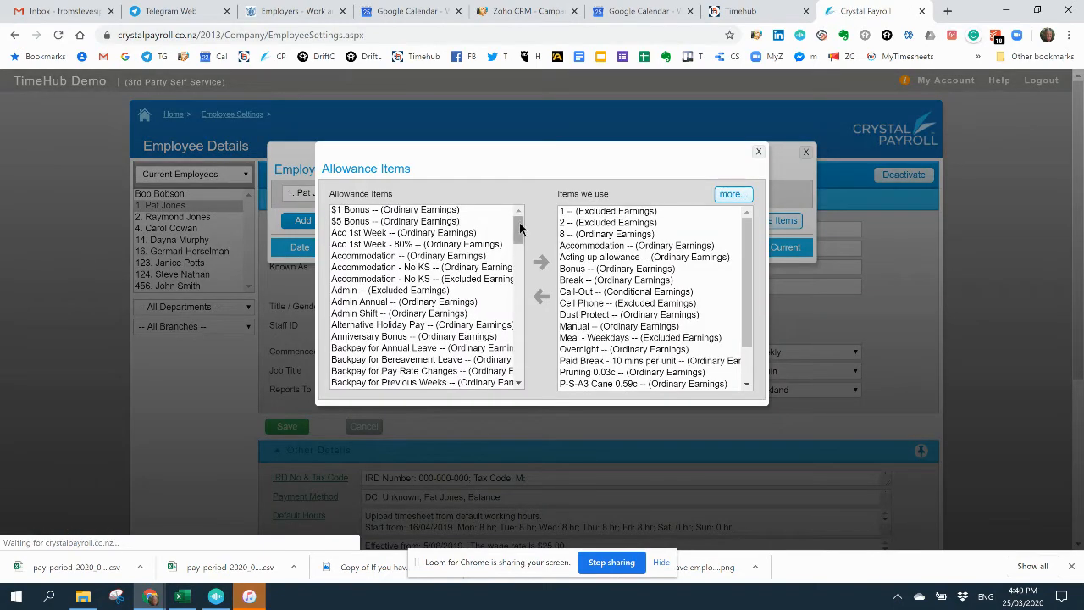
{"action": "left_click_drag", "start_coordinate": [517, 225], "coordinate": [520, 266]}
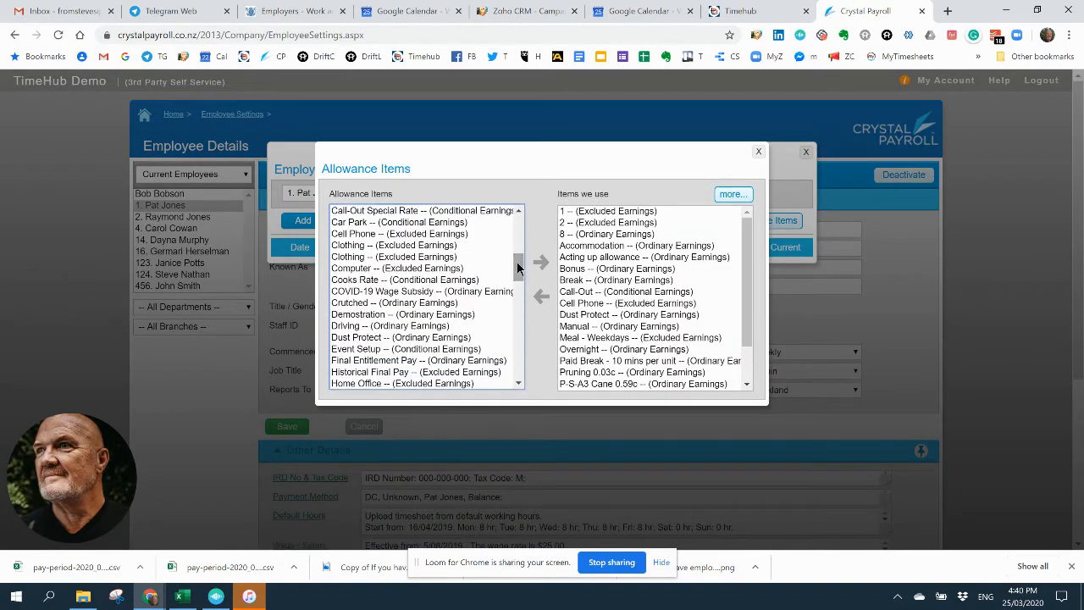
{"action": "left_click", "coordinate": [372, 293]}
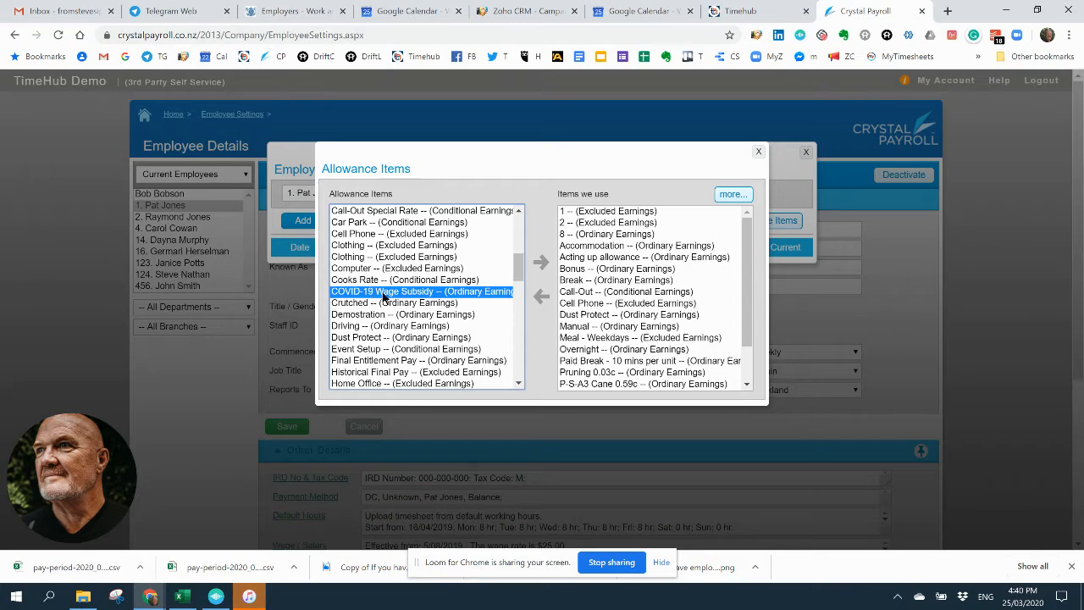
{"action": "left_click", "coordinate": [535, 267]}
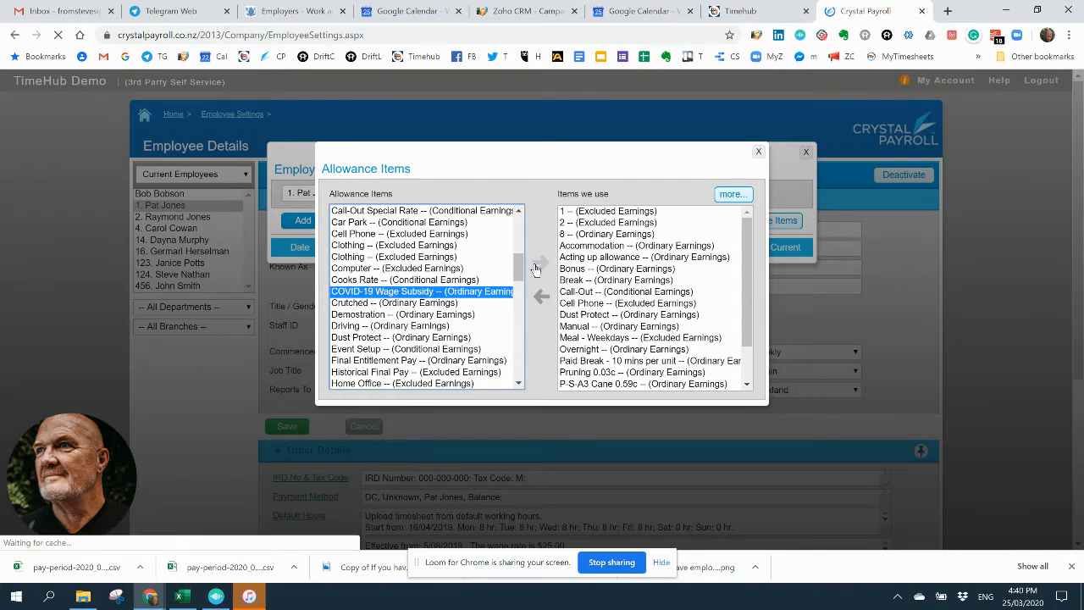
{"action": "left_click", "coordinate": [757, 153]}
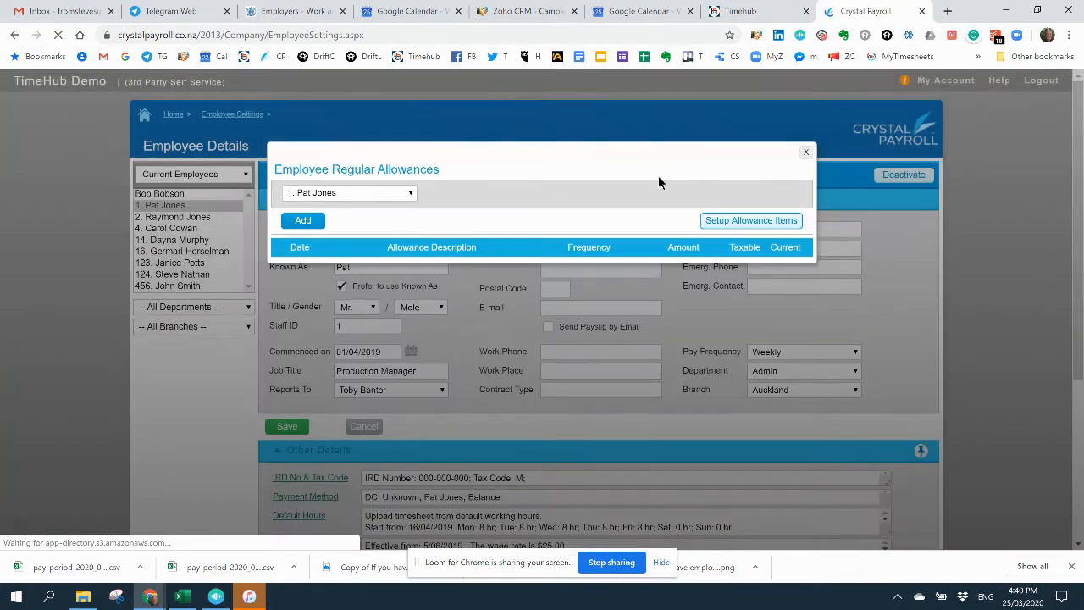
{"action": "left_click", "coordinate": [311, 226]}
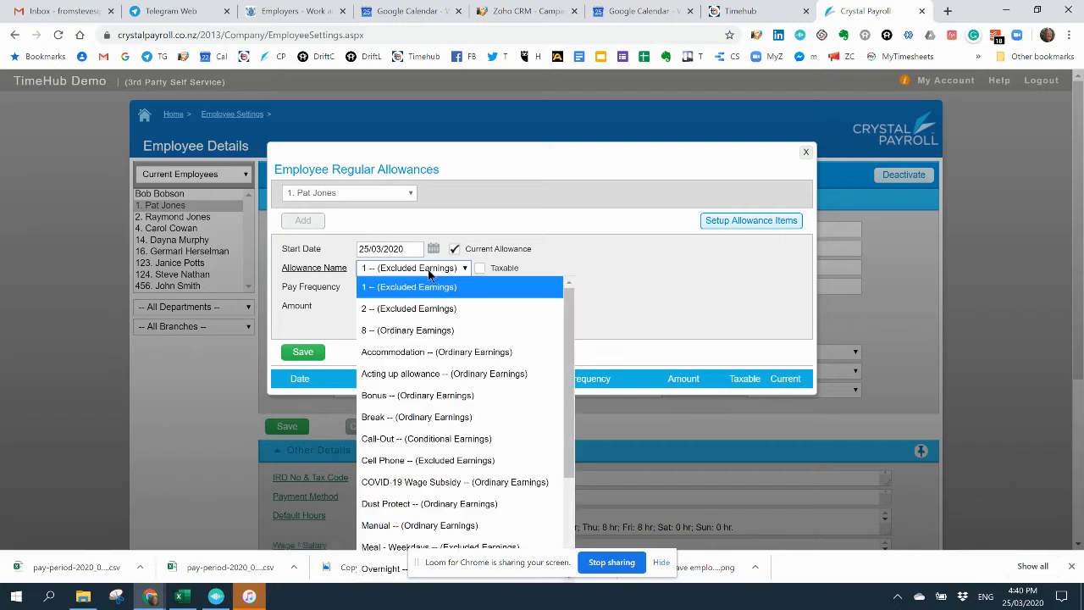
{"action": "left_click", "coordinate": [403, 268]}
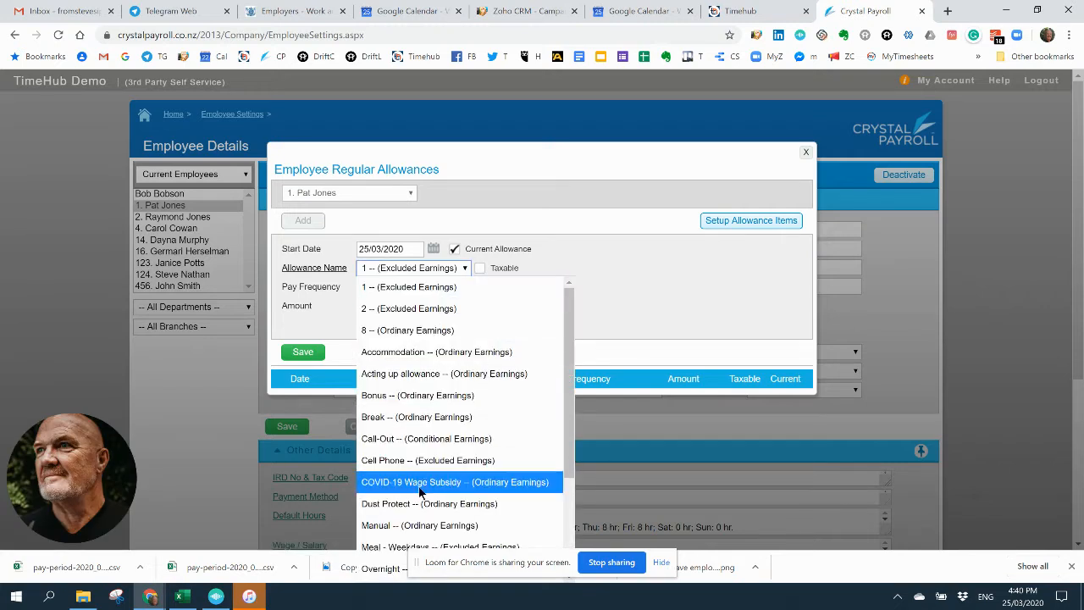
{"action": "left_click", "coordinate": [652, 296]}
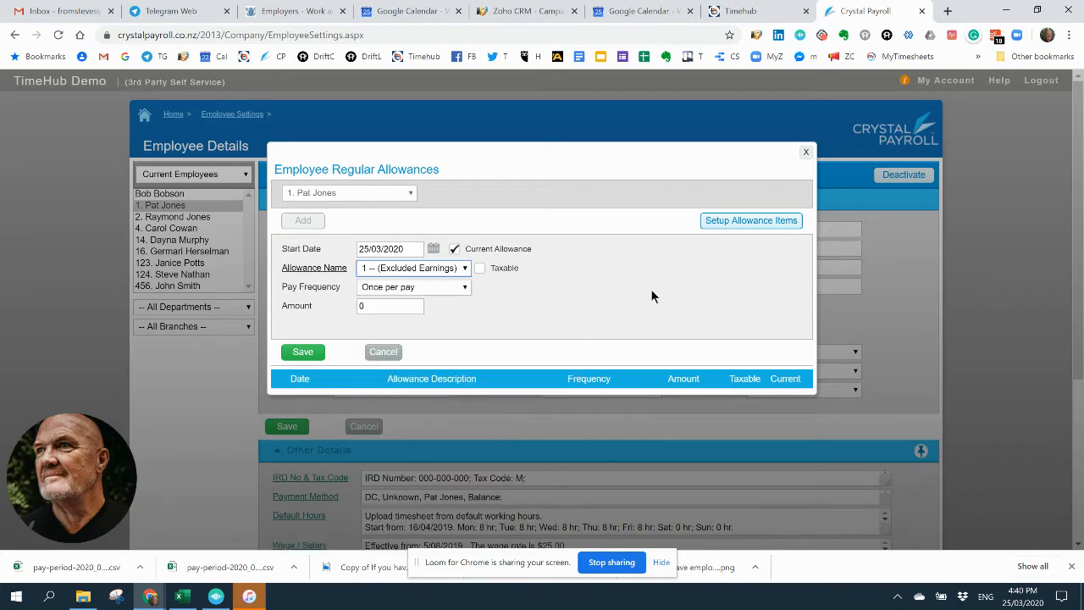
{"action": "left_click", "coordinate": [385, 356]}
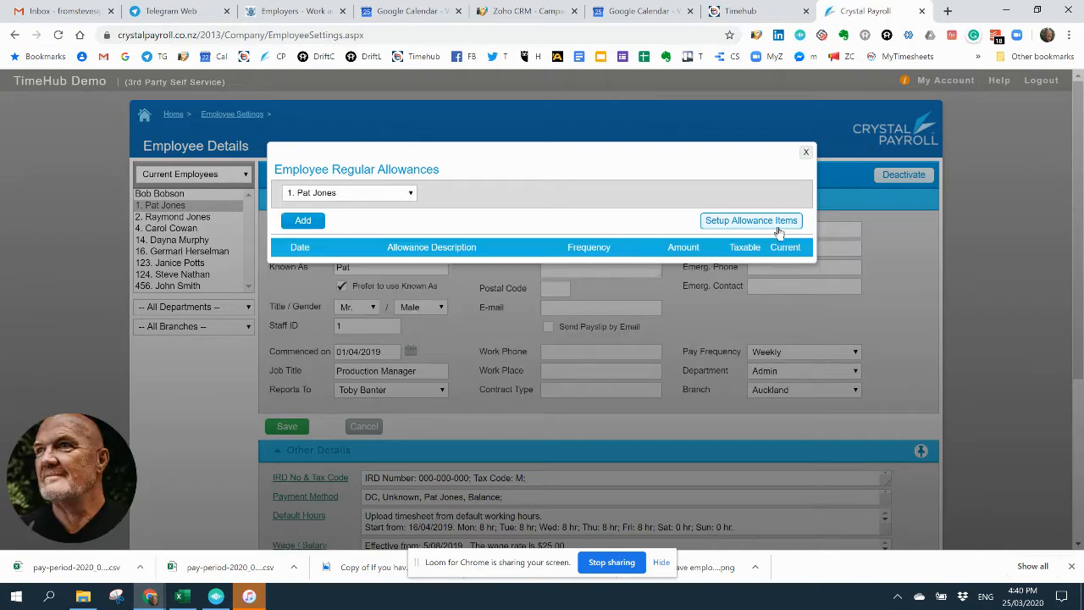
Step: Create a special allowance item described as "COVID-19 80% Top UP", taxable with payment type Ordinary, and return to the employee's regular allowances
{"action": "left_click", "coordinate": [741, 226]}
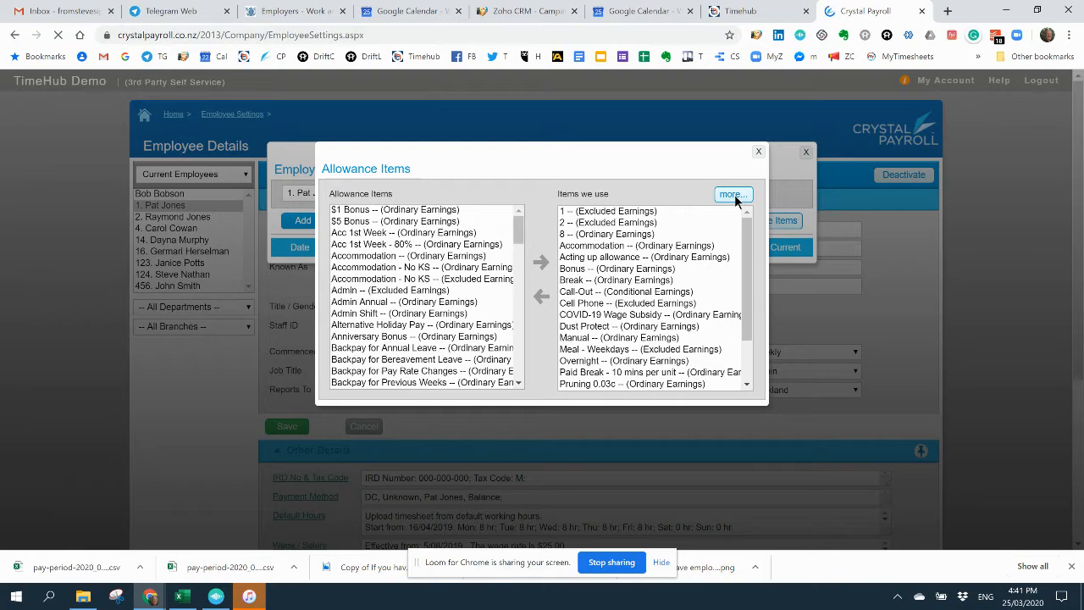
{"action": "left_click", "coordinate": [735, 198]}
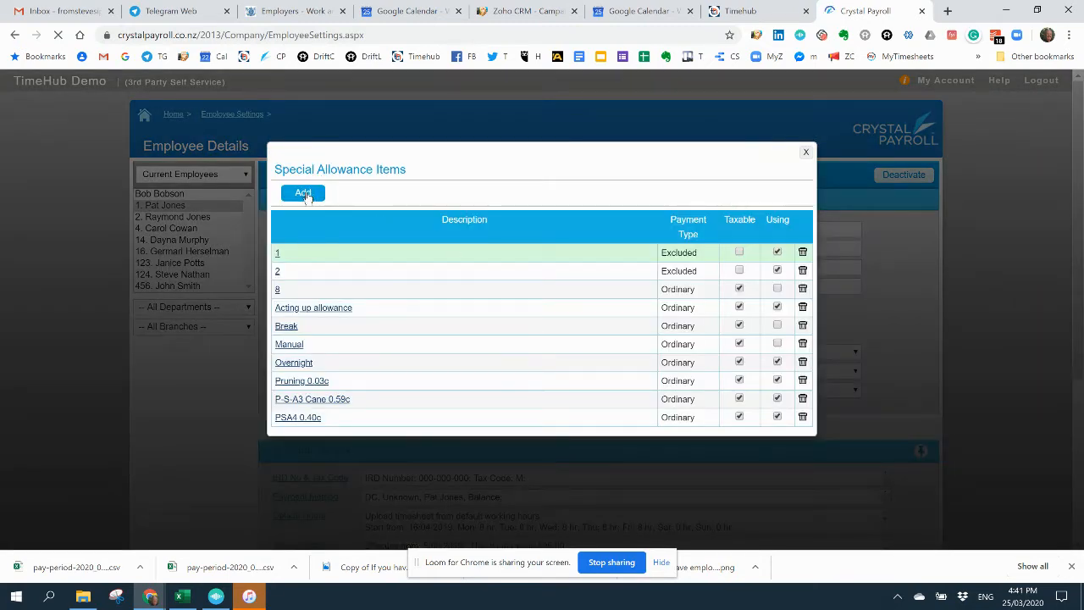
{"action": "left_click", "coordinate": [306, 195]}
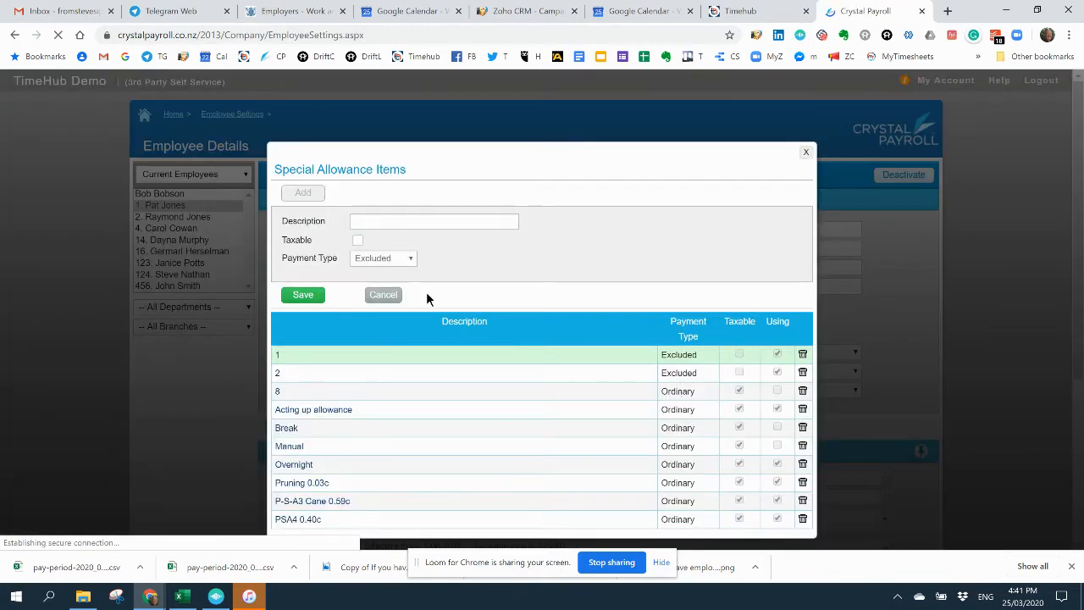
{"action": "left_click", "coordinate": [383, 222]}
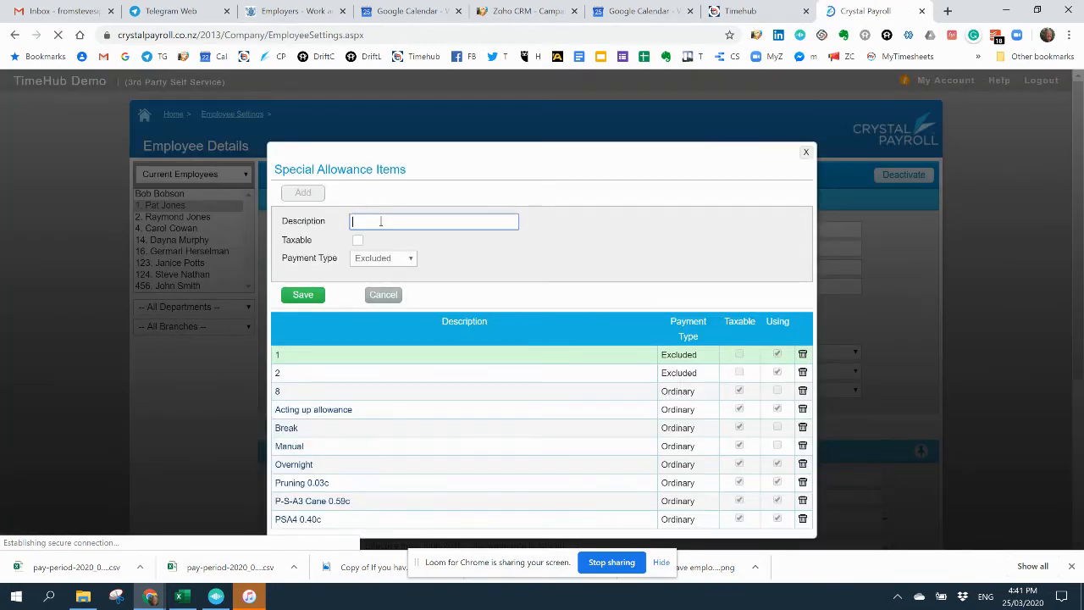
{"action": "left_click", "coordinate": [380, 221]}
{"action": "type", "text": "C"}
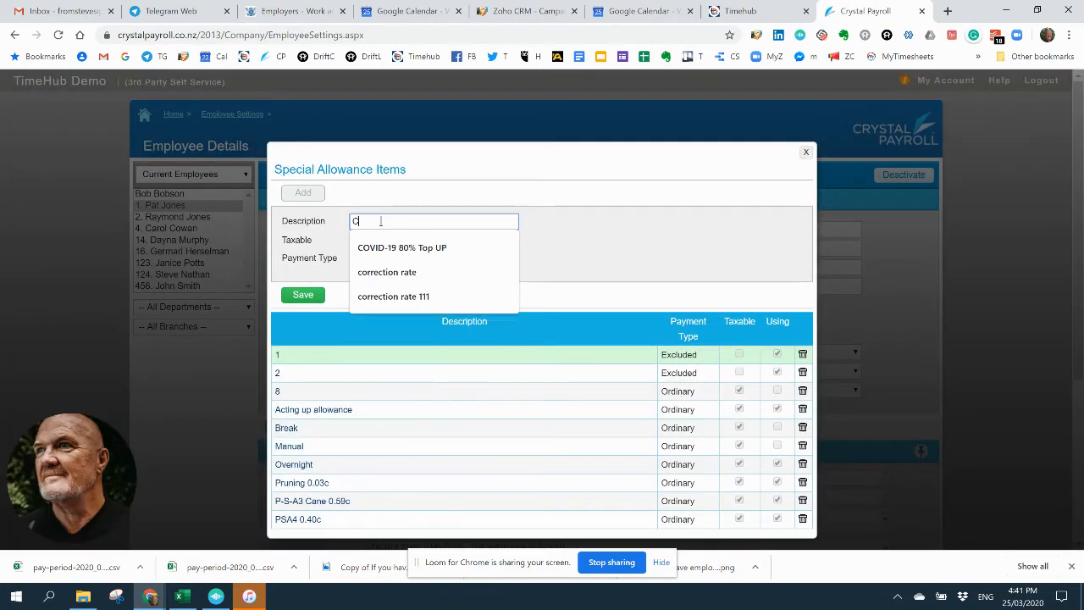
{"action": "left_click", "coordinate": [389, 246]}
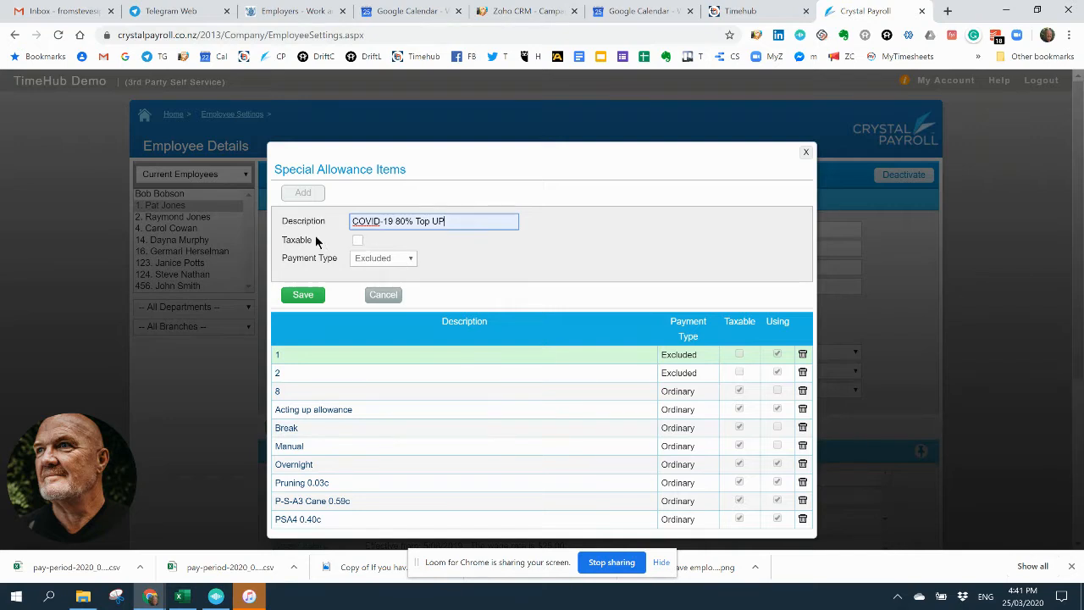
{"action": "left_click", "coordinate": [357, 240]}
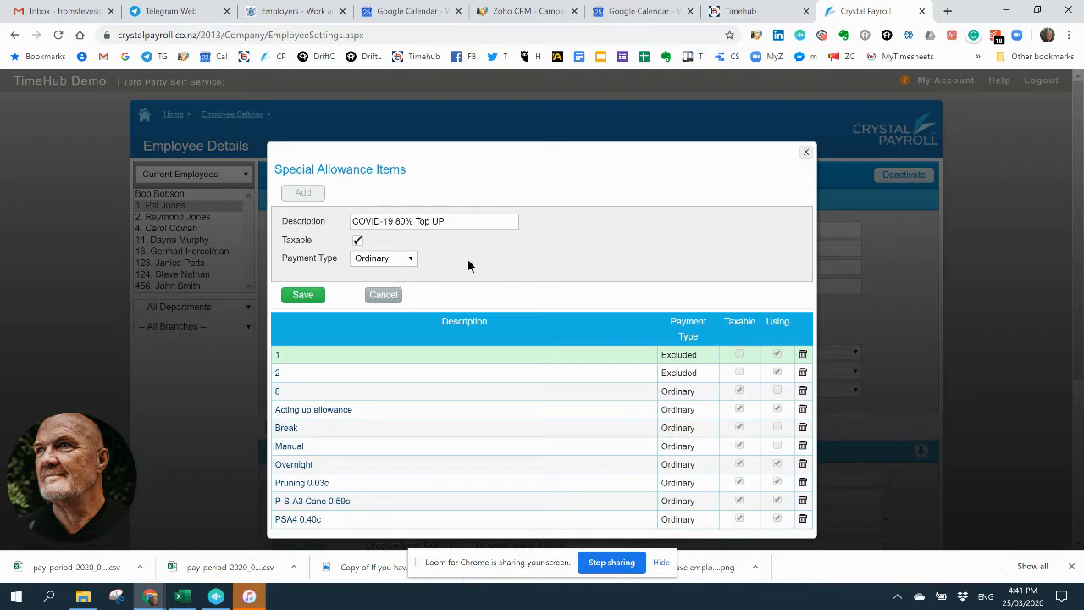
{"action": "left_click", "coordinate": [307, 301]}
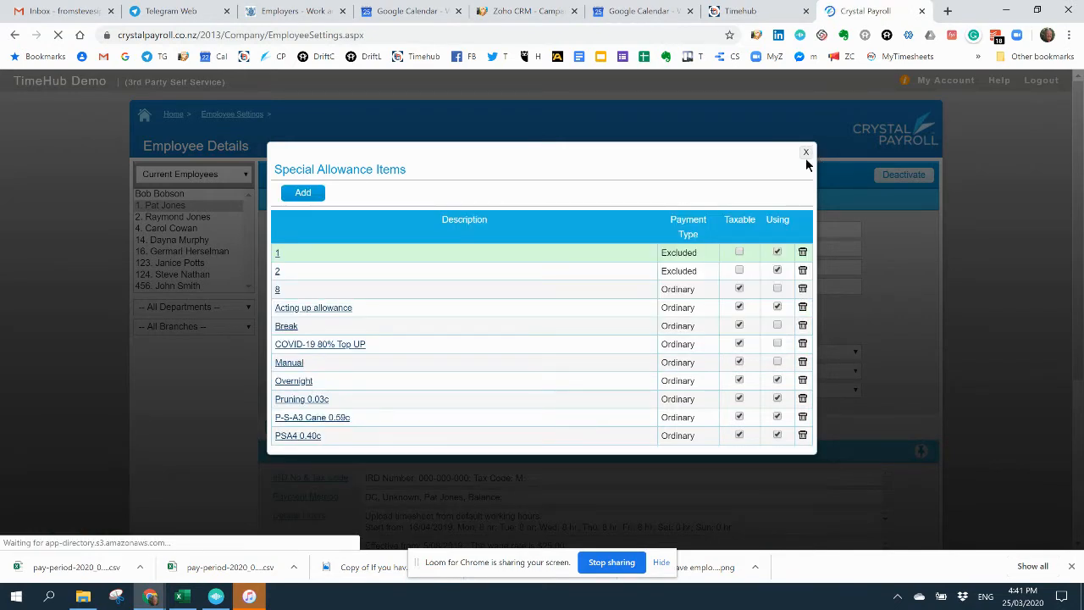
{"action": "left_click", "coordinate": [805, 153]}
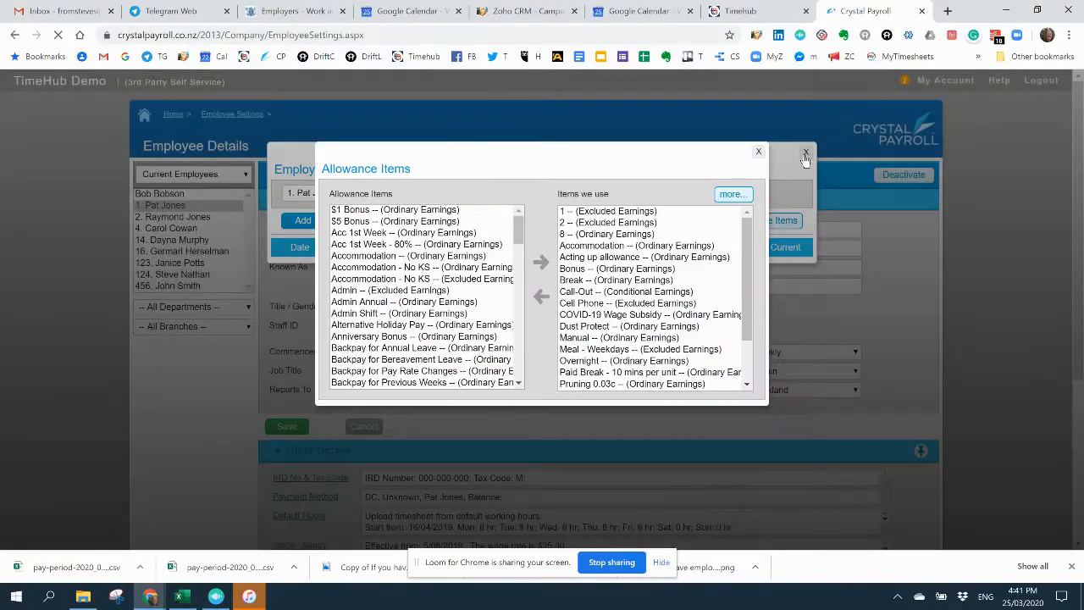
{"action": "left_click", "coordinate": [756, 152]}
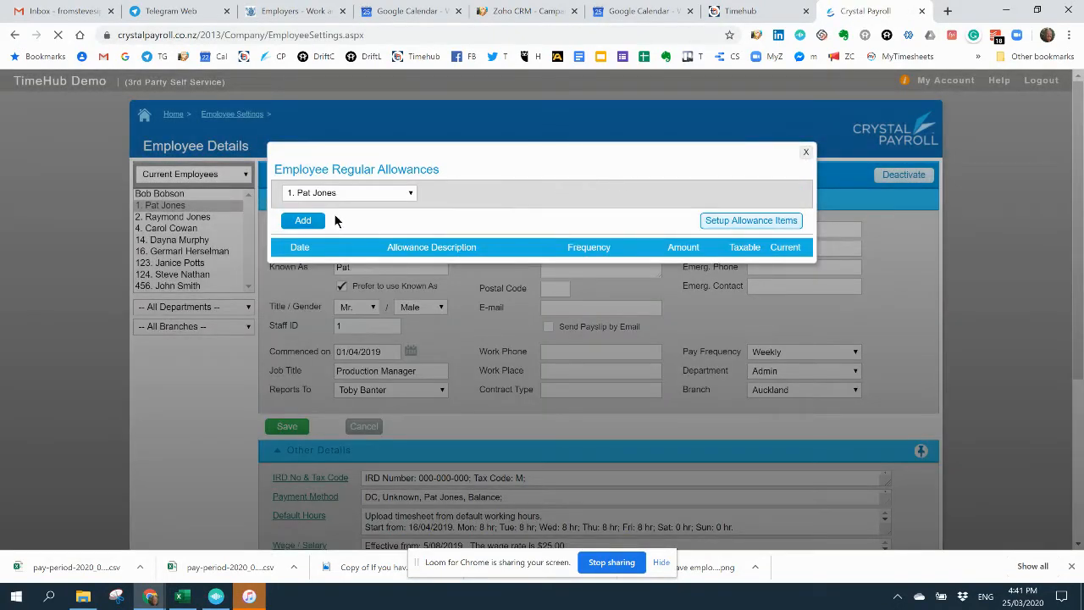
Step: Add a COVID-19 Wage Subsidy regular allowance of 585.80 once per pay for the employee and save it
{"action": "left_click", "coordinate": [306, 222]}
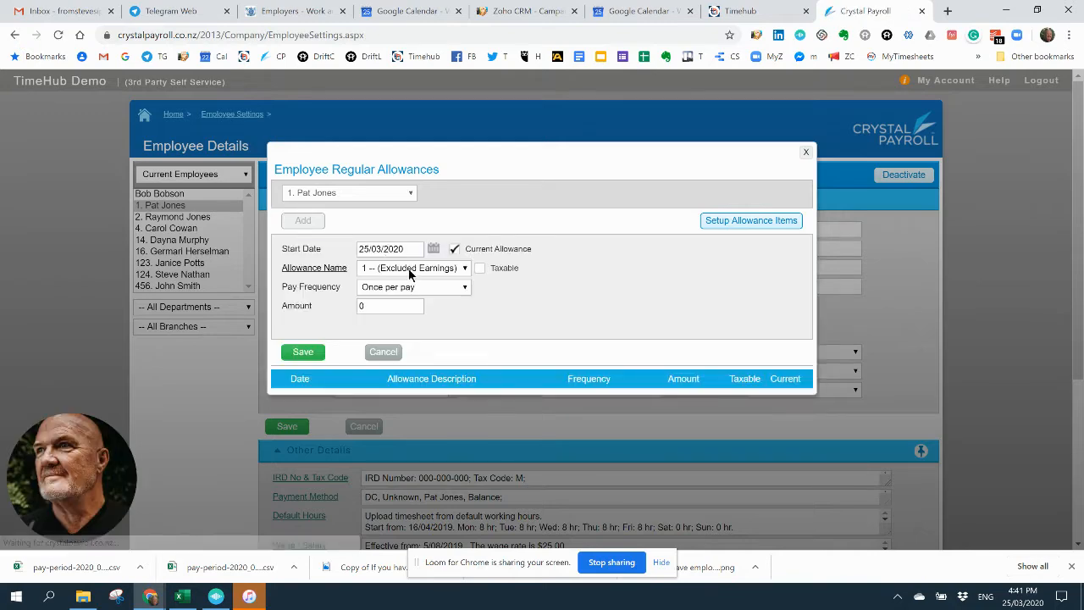
{"action": "left_click", "coordinate": [410, 269]}
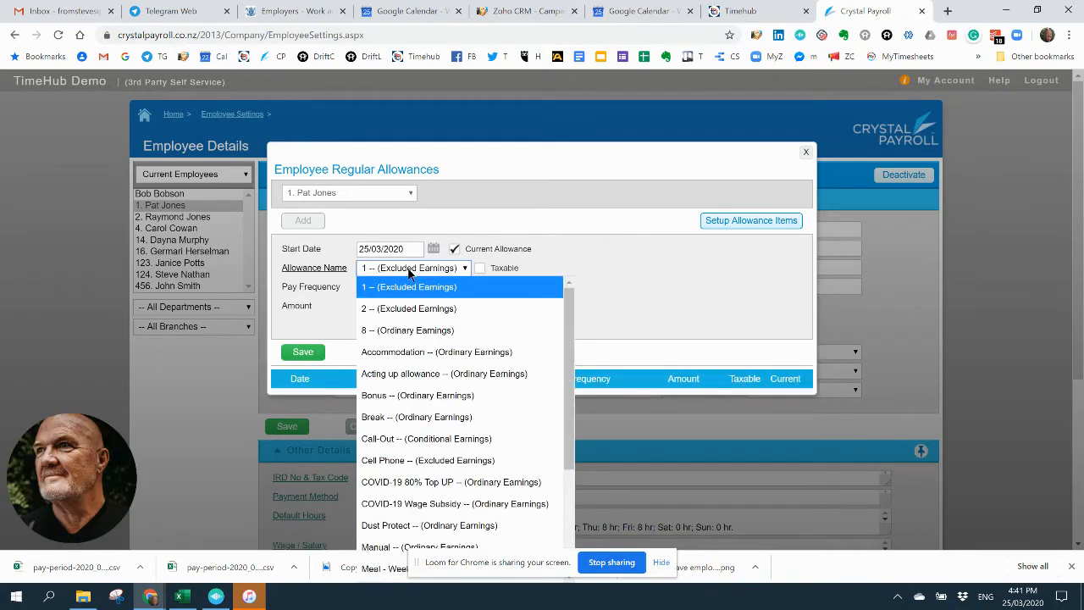
{"action": "left_click", "coordinate": [424, 503]}
{"action": "left_click", "coordinate": [385, 305]}
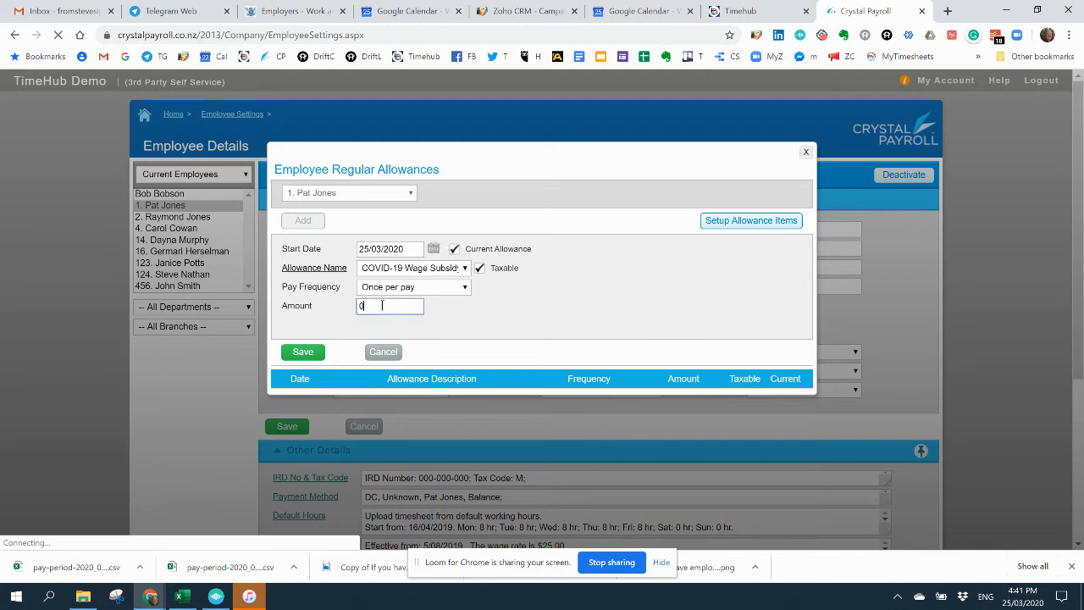
{"action": "key", "text": "ctrl+a"}
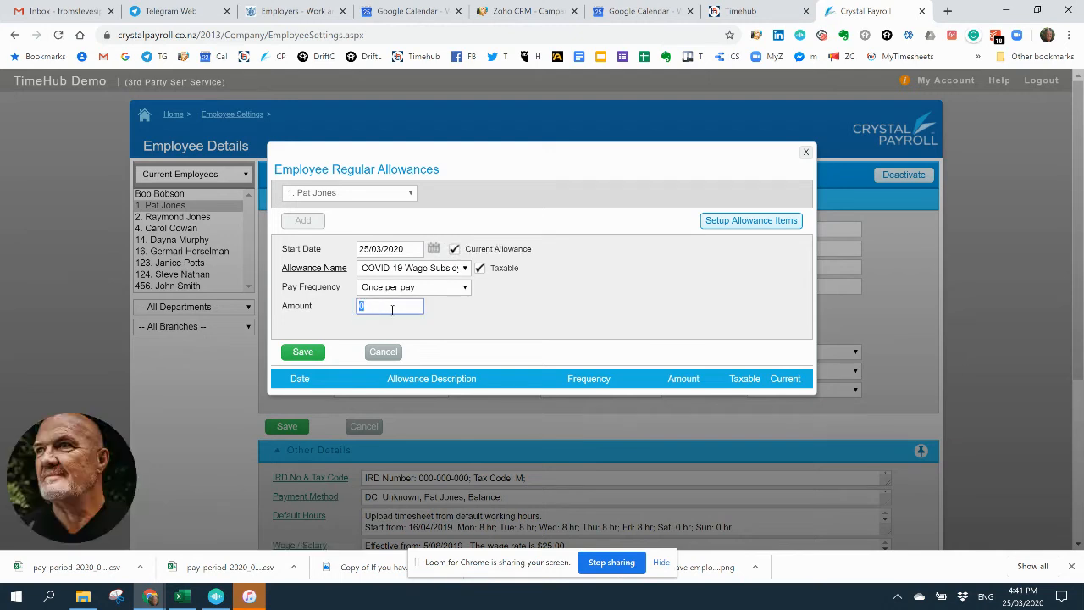
{"action": "type", "text": "585.2"}
{"action": "key", "text": "BackSpace"}
{"action": "type", "text": "80"}
{"action": "left_click", "coordinate": [311, 358]}
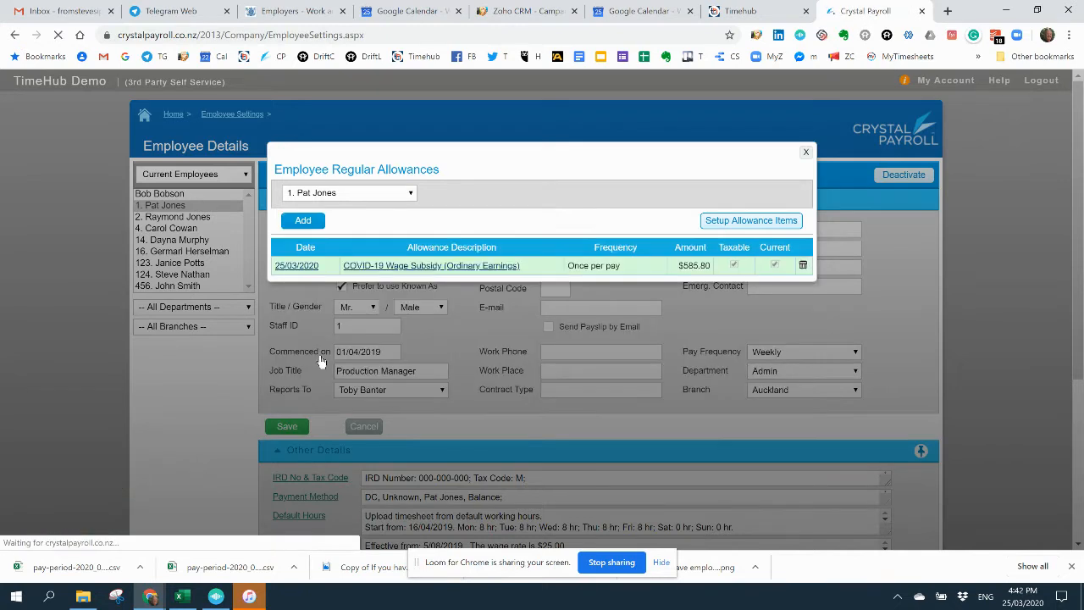
Step: Add a COVID-19 80% Top UP regular allowance of 214.20 once per pay for the employee and save it
{"action": "left_click", "coordinate": [303, 221]}
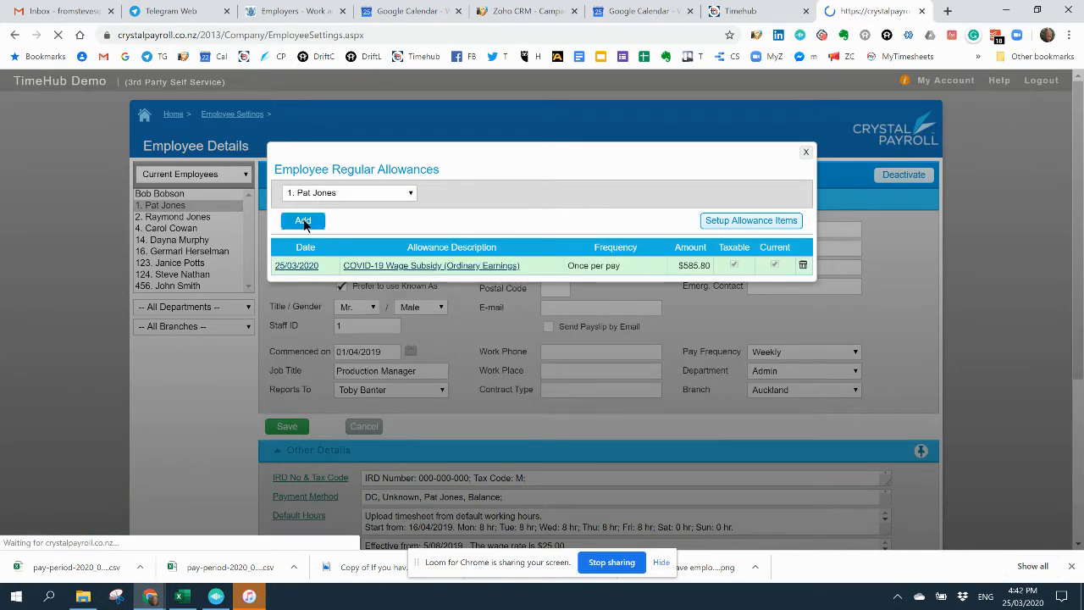
{"action": "left_click", "coordinate": [431, 270]}
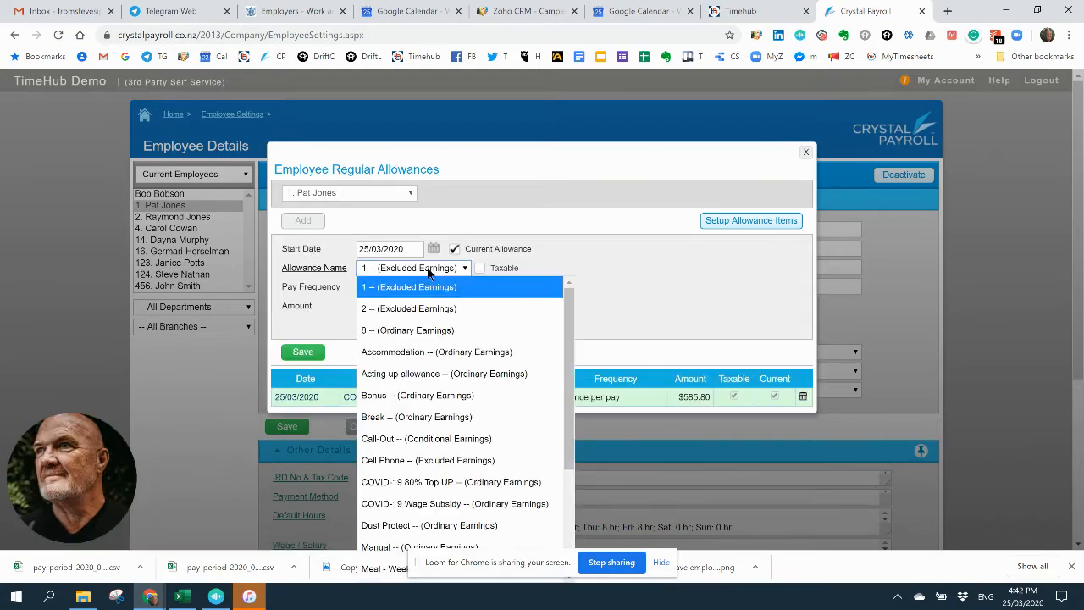
{"action": "left_click", "coordinate": [437, 483]}
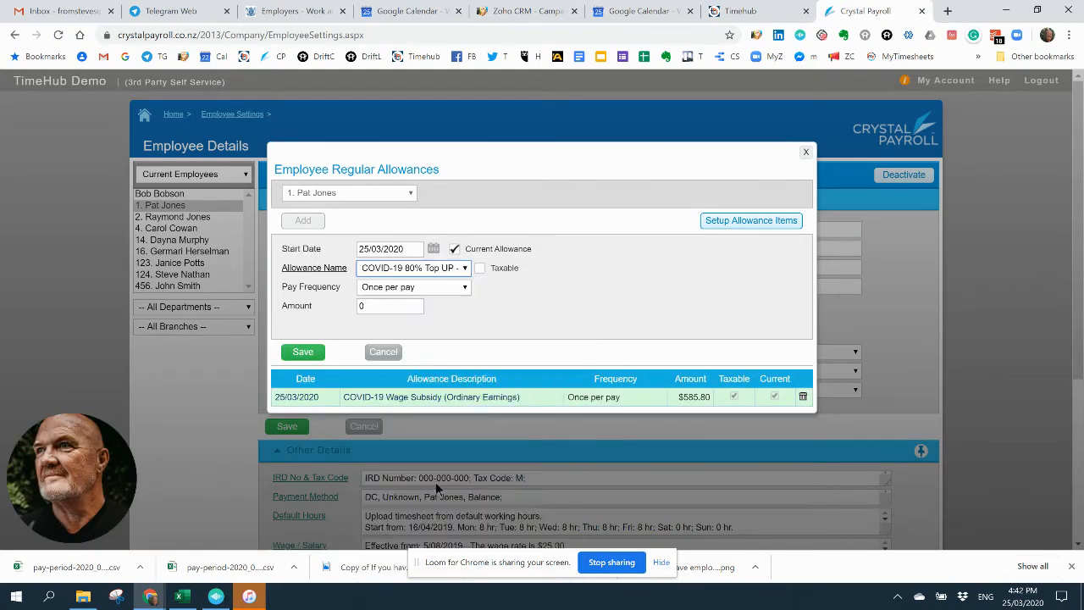
{"action": "left_click", "coordinate": [378, 306]}
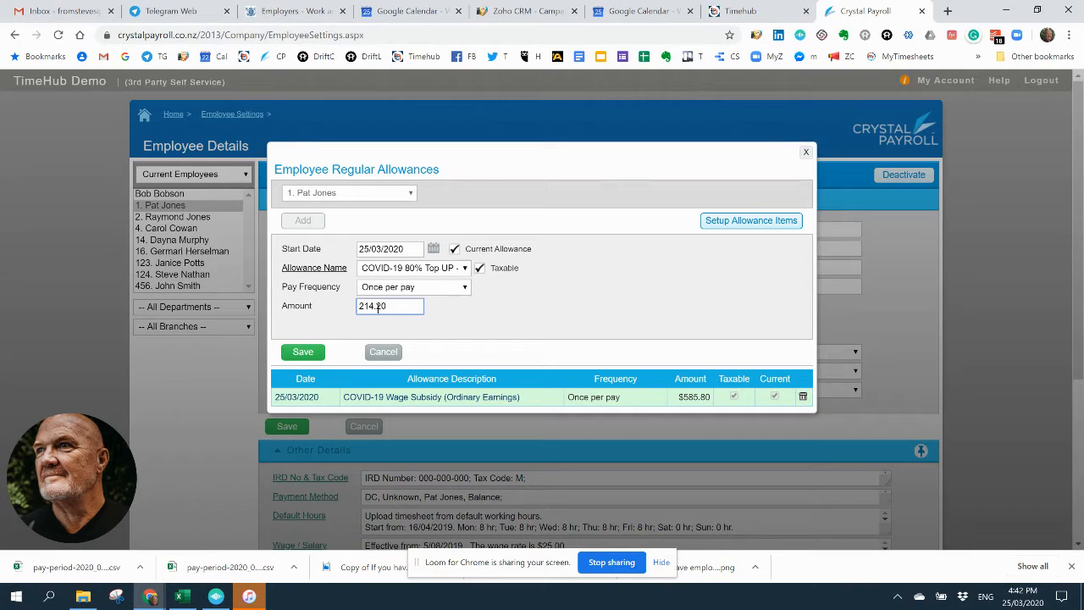
{"action": "left_click", "coordinate": [303, 354]}
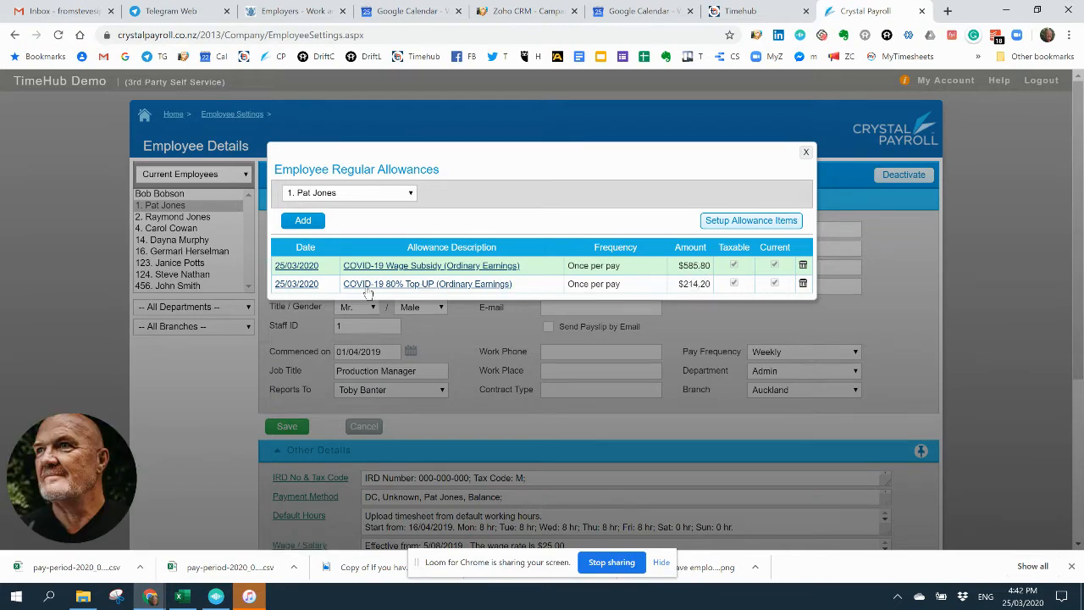
Step: Set the start date of the COVID-19 Wage Subsidy allowance to 16/03/2020 and save it
{"action": "left_click", "coordinate": [290, 266]}
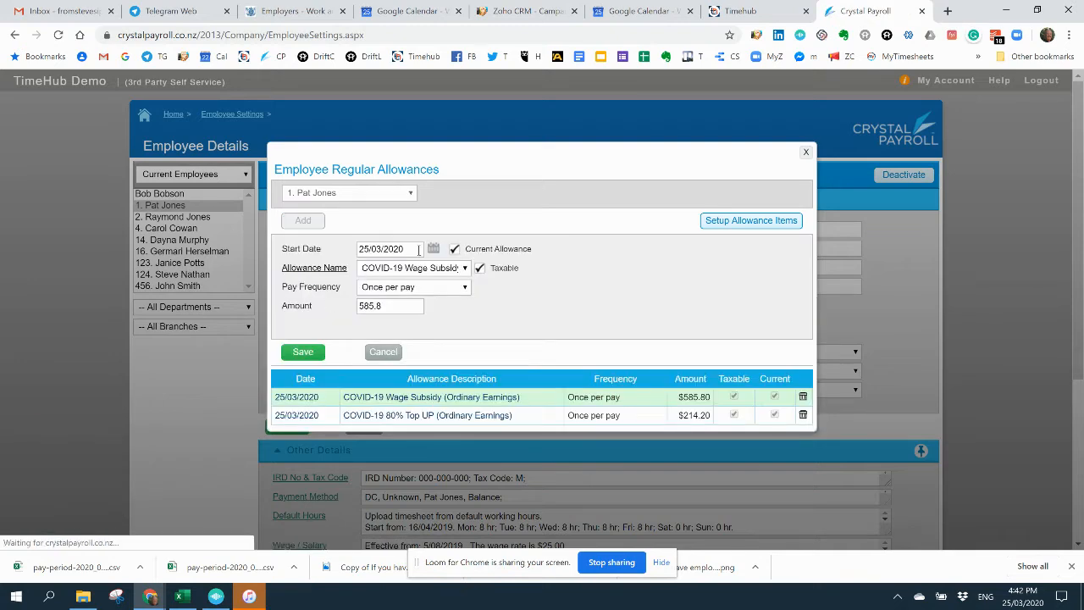
{"action": "left_click", "coordinate": [434, 248]}
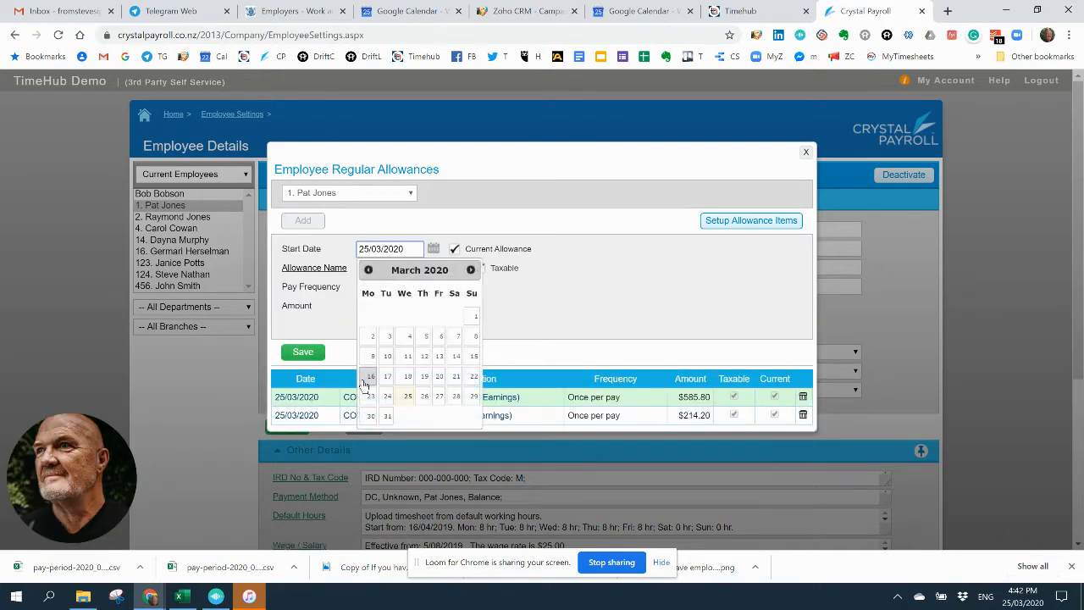
{"action": "left_click", "coordinate": [370, 376]}
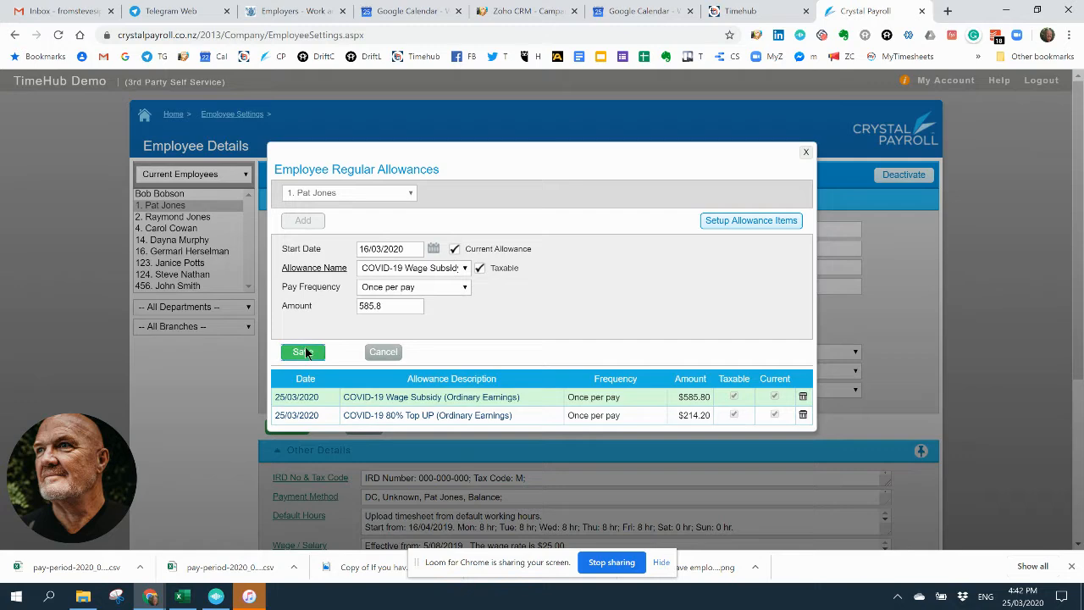
{"action": "left_click", "coordinate": [304, 351]}
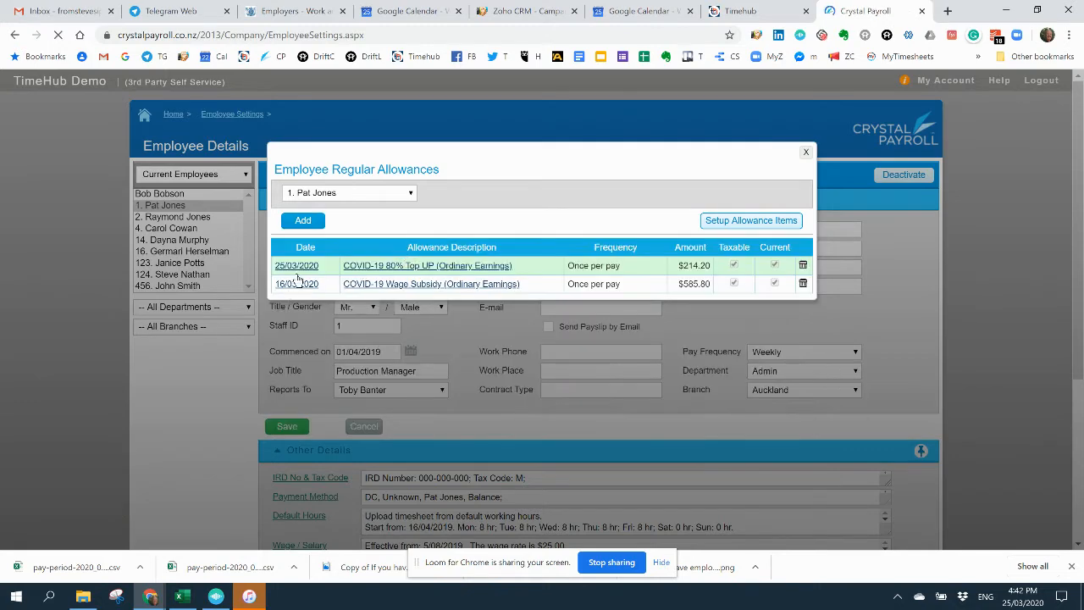
Step: Set the COVID-19 80% Top UP allowance's start date to 16/03/2020, save it and close the regular allowances
{"action": "left_click", "coordinate": [417, 267]}
{"action": "left_click", "coordinate": [434, 248]}
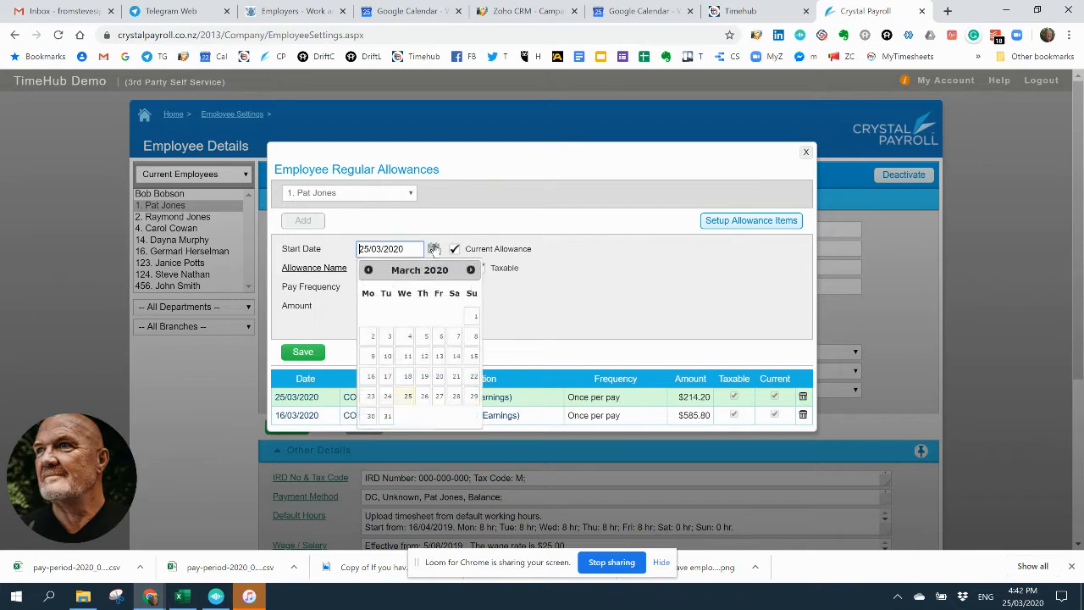
{"action": "left_click", "coordinate": [370, 375]}
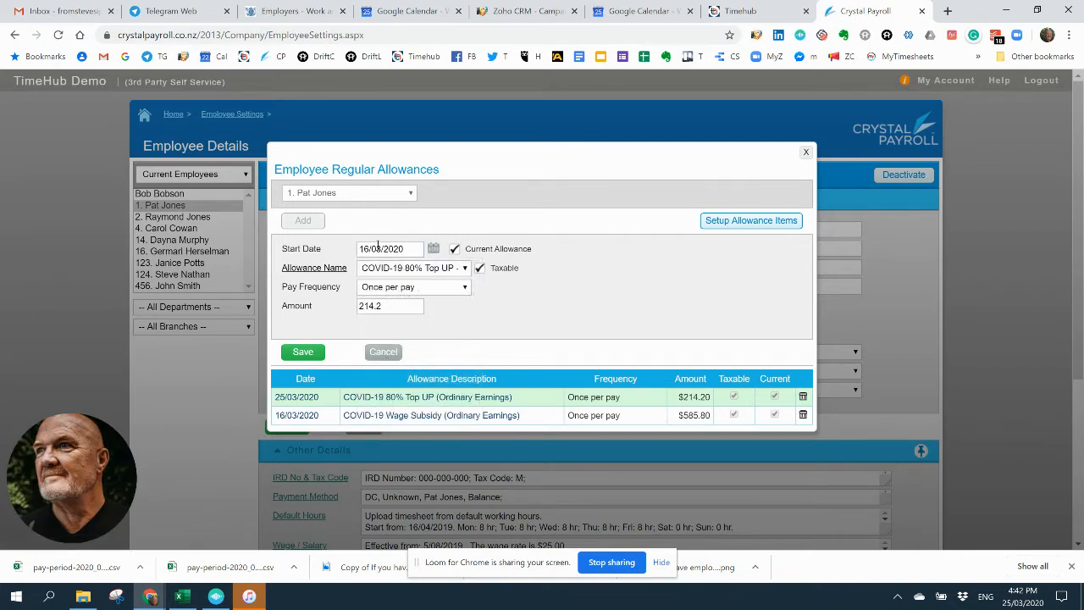
{"action": "left_click", "coordinate": [302, 353]}
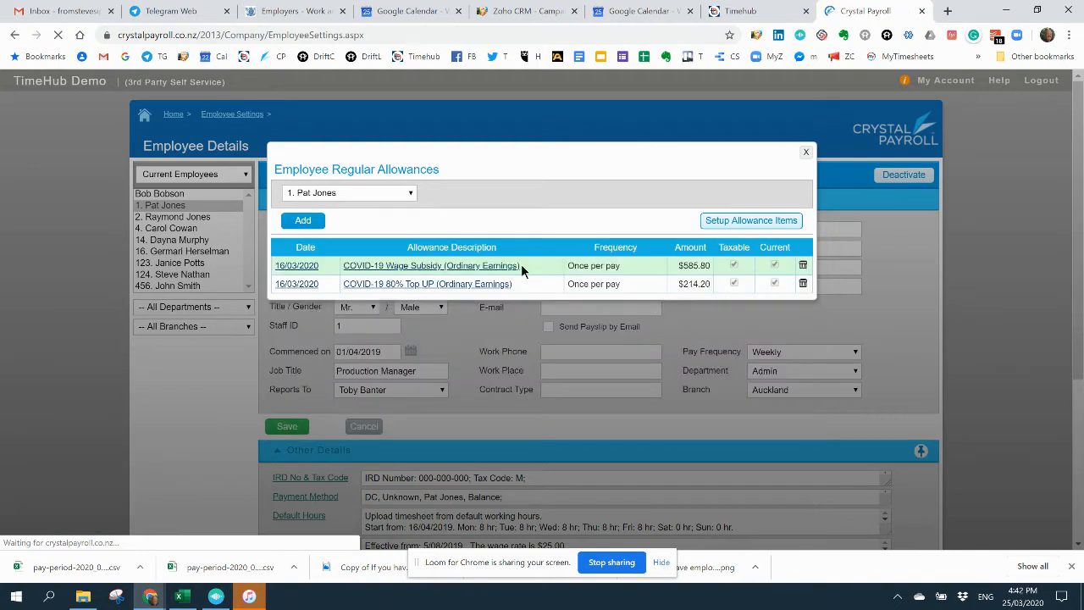
{"action": "left_click", "coordinate": [805, 153]}
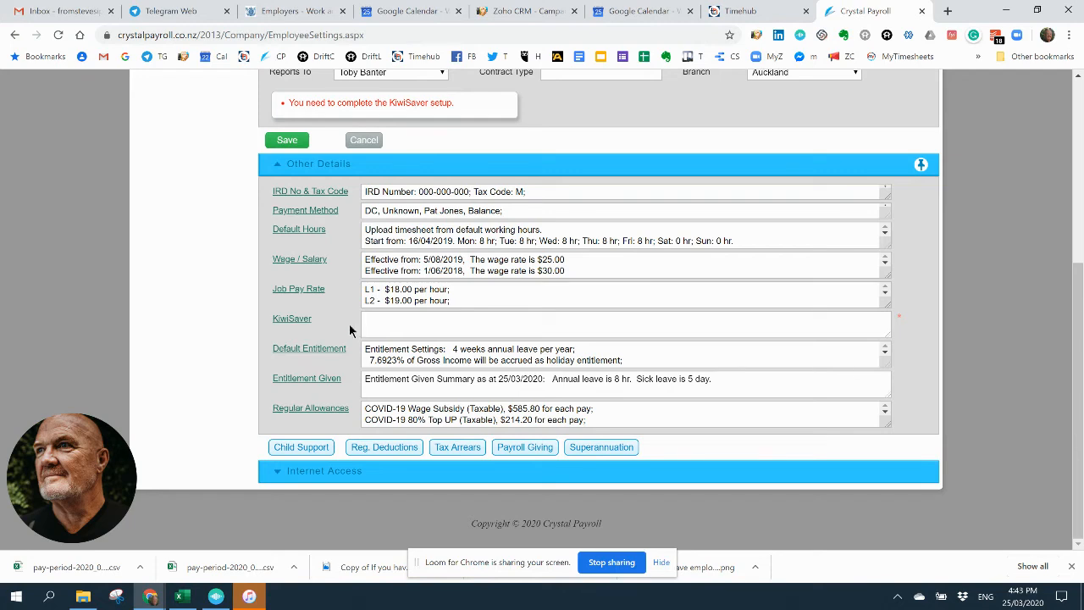
Step: Go to Time & Income for processing a pay and show the first employee's timesheet, comparing it with the second employee's
{"action": "scroll", "coordinate": [348, 324], "scroll_direction": "up", "scroll_amount": 4}
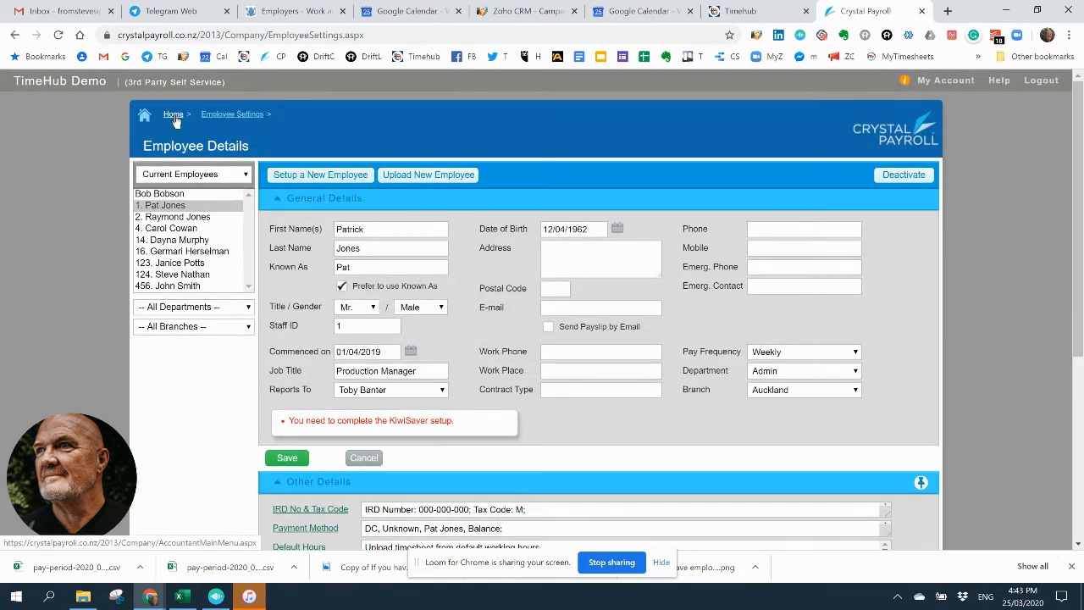
{"action": "left_click", "coordinate": [174, 116]}
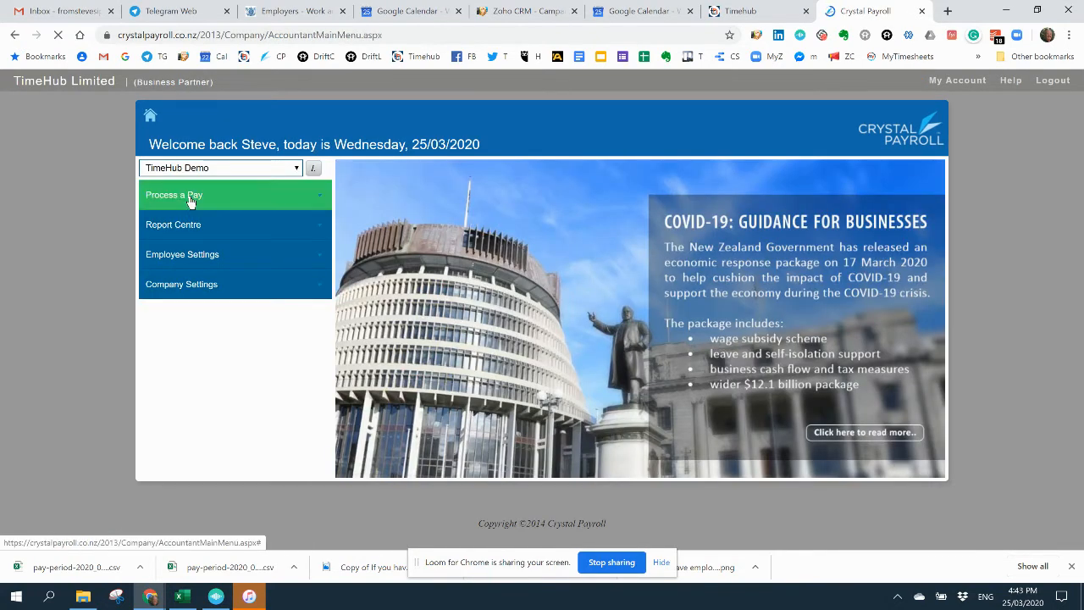
{"action": "left_click", "coordinate": [190, 197]}
{"action": "left_click", "coordinate": [187, 224]}
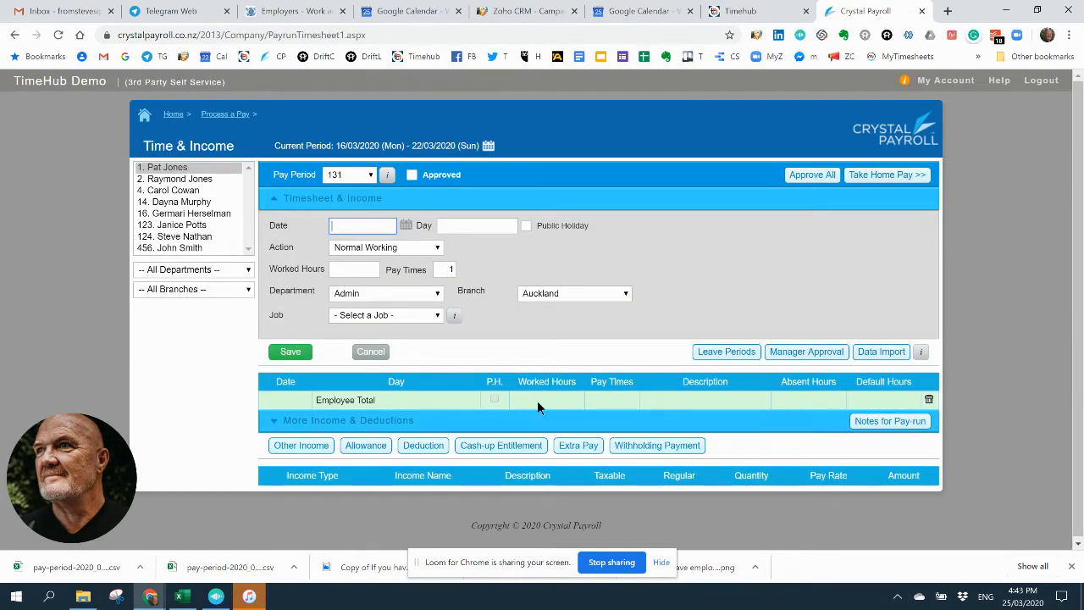
{"action": "left_click", "coordinate": [204, 180]}
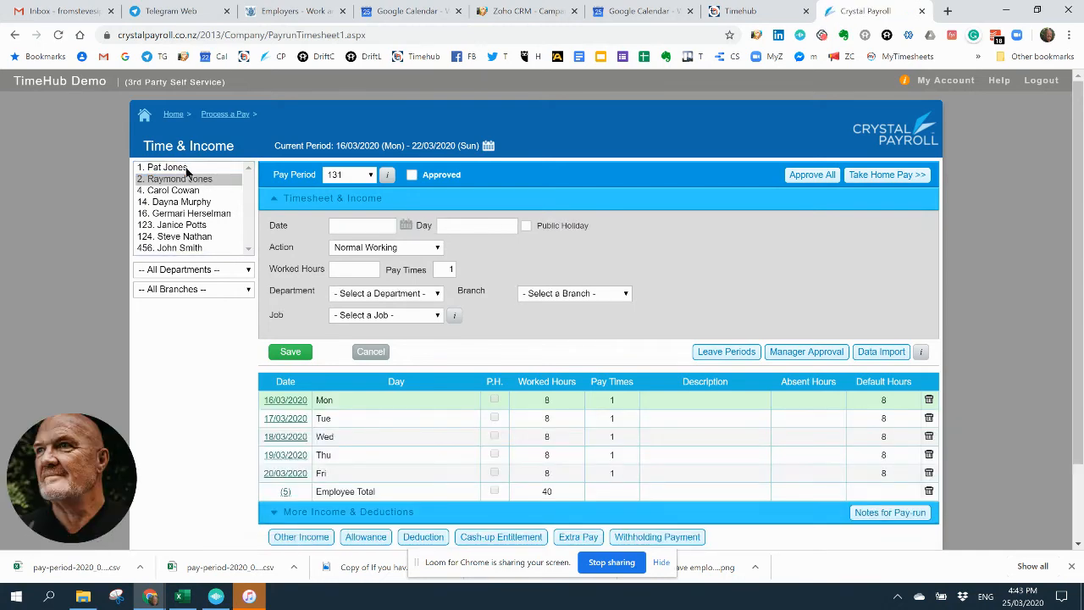
{"action": "left_click", "coordinate": [188, 169]}
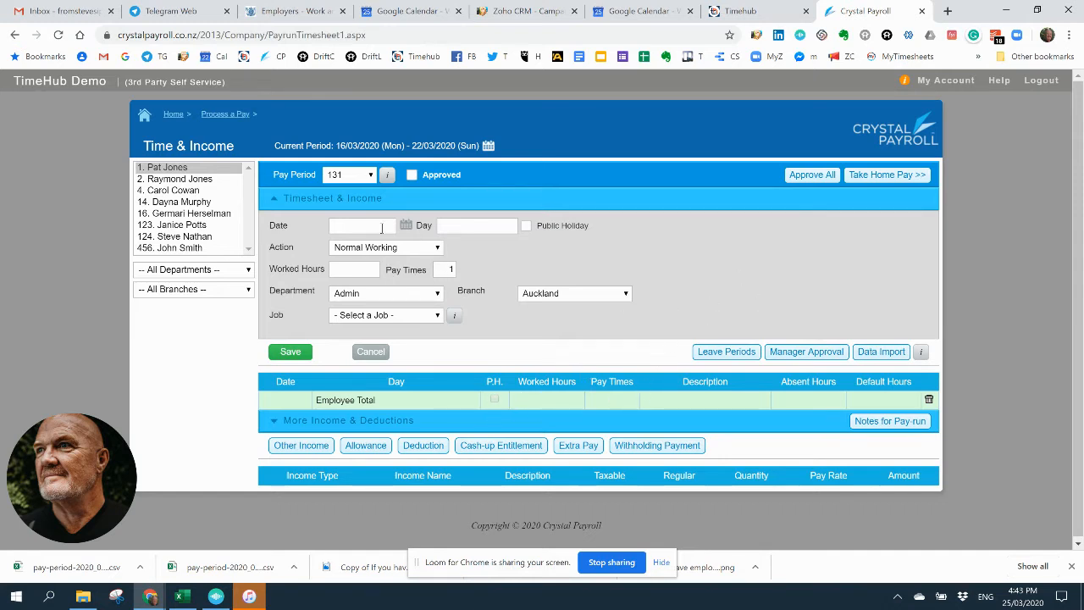
Step: Start a new leave period for the first employee with the leave type COVID-19 Leave
{"action": "left_click", "coordinate": [727, 354]}
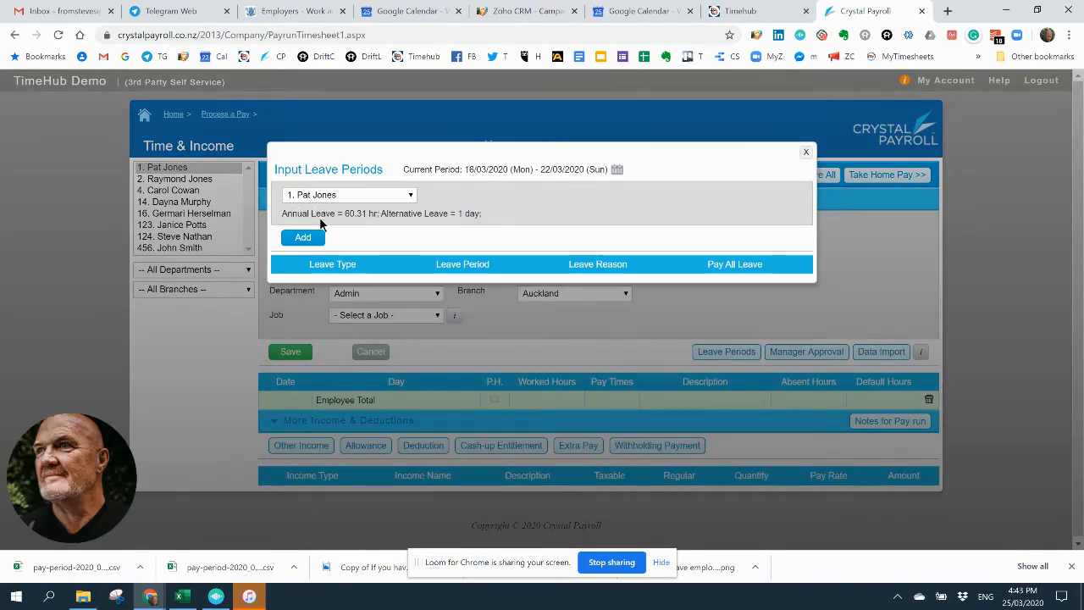
{"action": "left_click", "coordinate": [303, 239]}
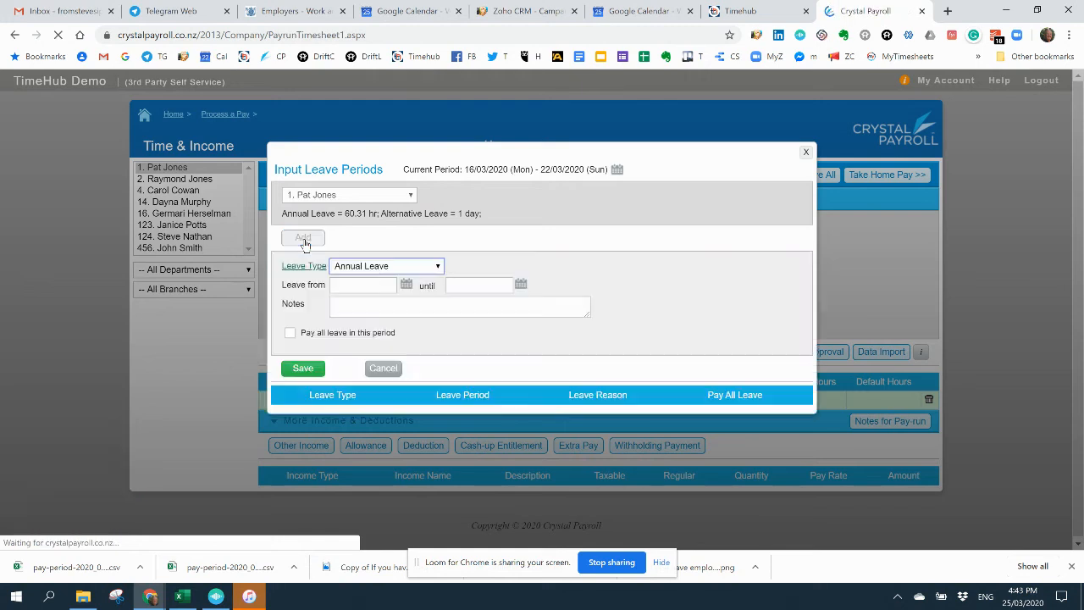
{"action": "left_click", "coordinate": [369, 267]}
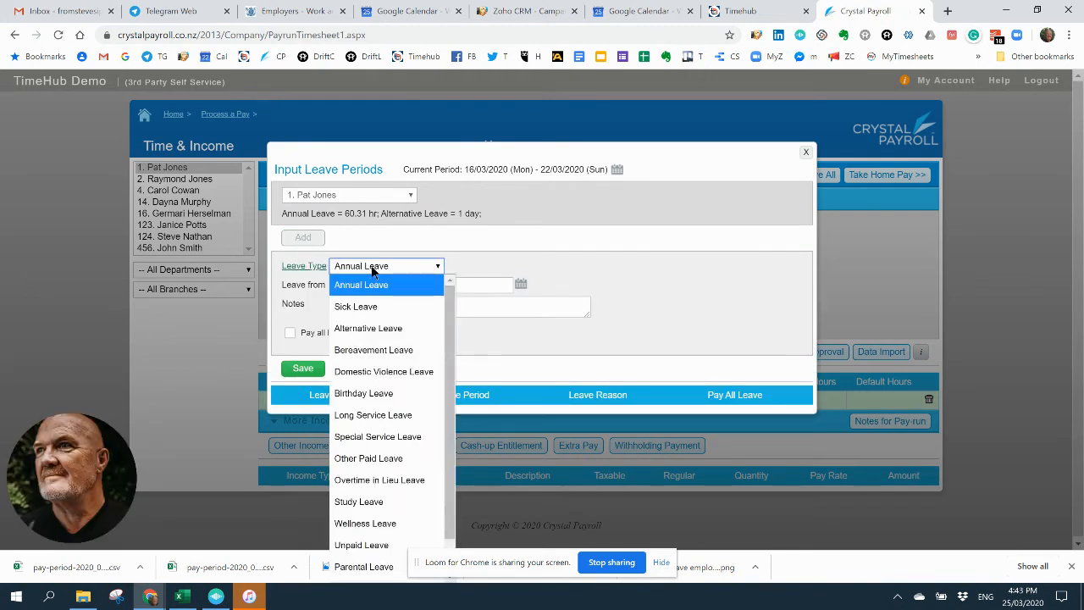
{"action": "scroll", "coordinate": [385, 508], "scroll_direction": "down", "scroll_amount": 1}
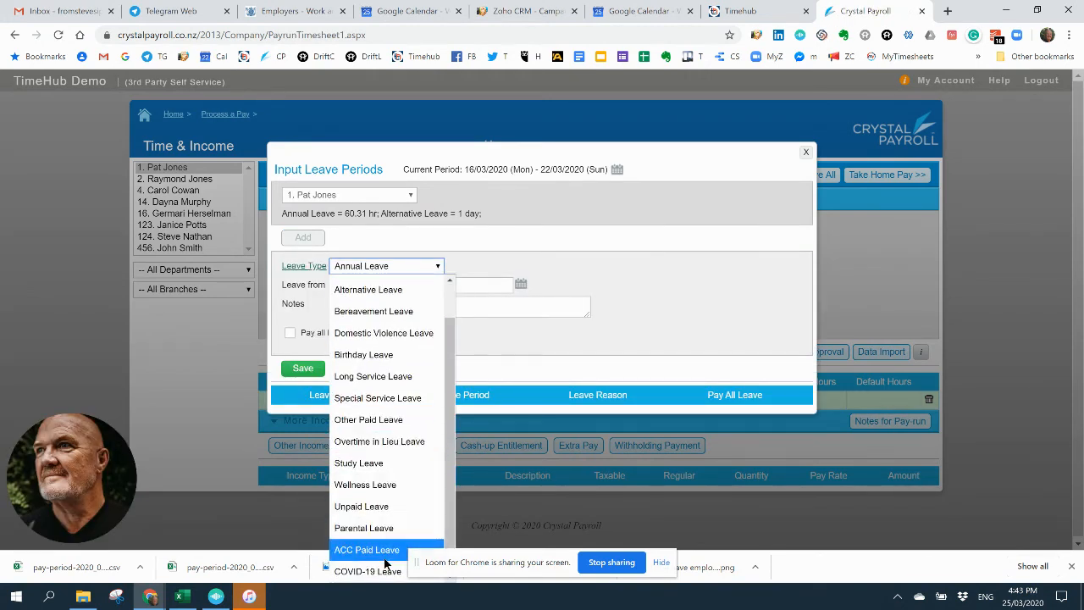
{"action": "left_click", "coordinate": [371, 573]}
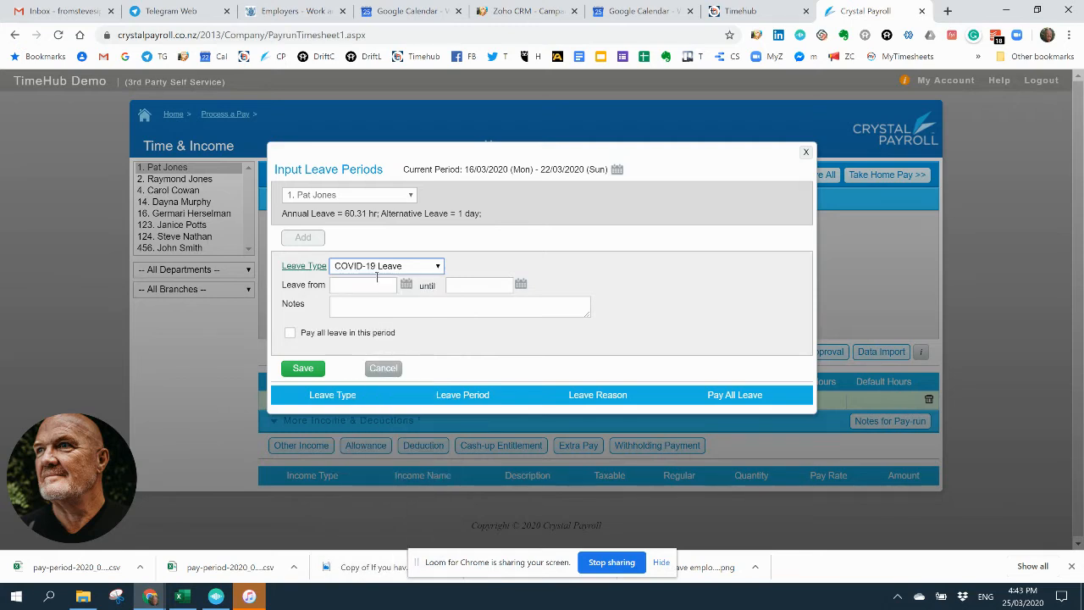
Step: Set the leave to run from 16/03/2020 until 19/04/2020, save it and return to the timesheet
{"action": "left_click", "coordinate": [406, 284]}
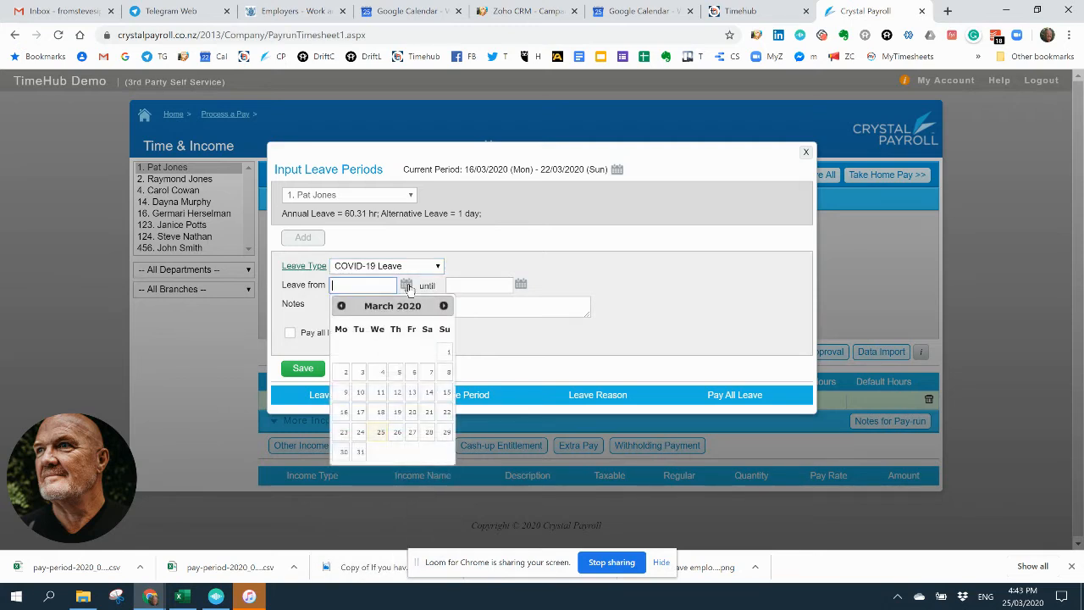
{"action": "left_click", "coordinate": [344, 415]}
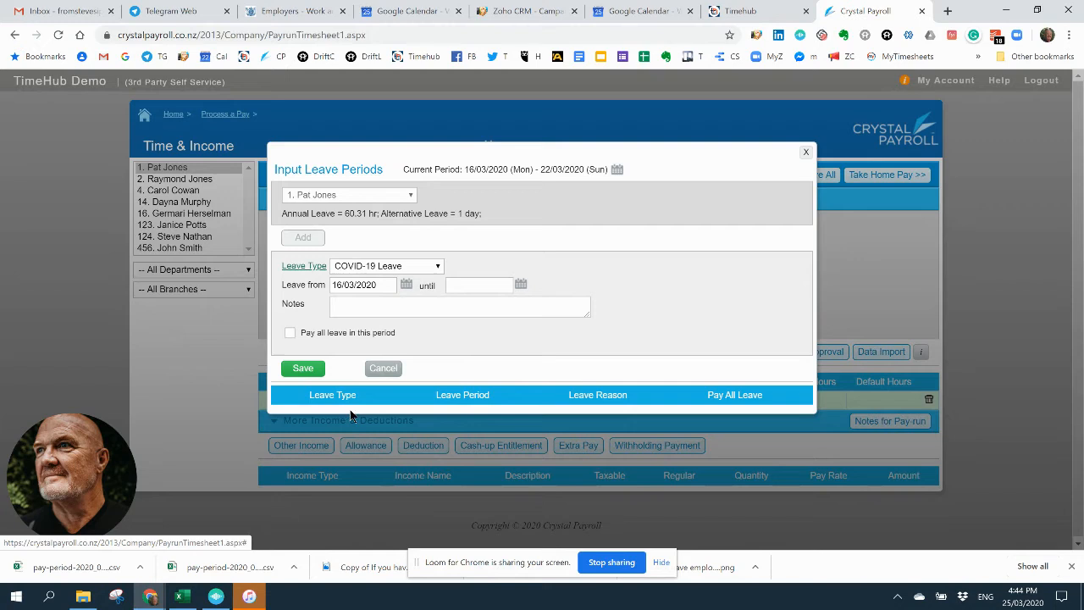
{"action": "left_click", "coordinate": [521, 284]}
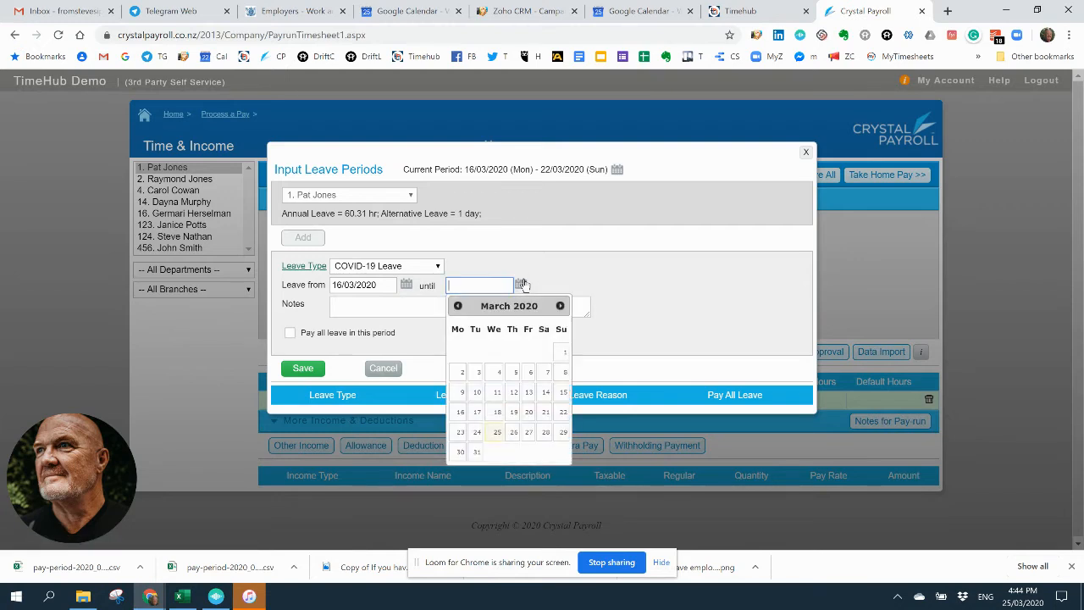
{"action": "left_click", "coordinate": [560, 306]}
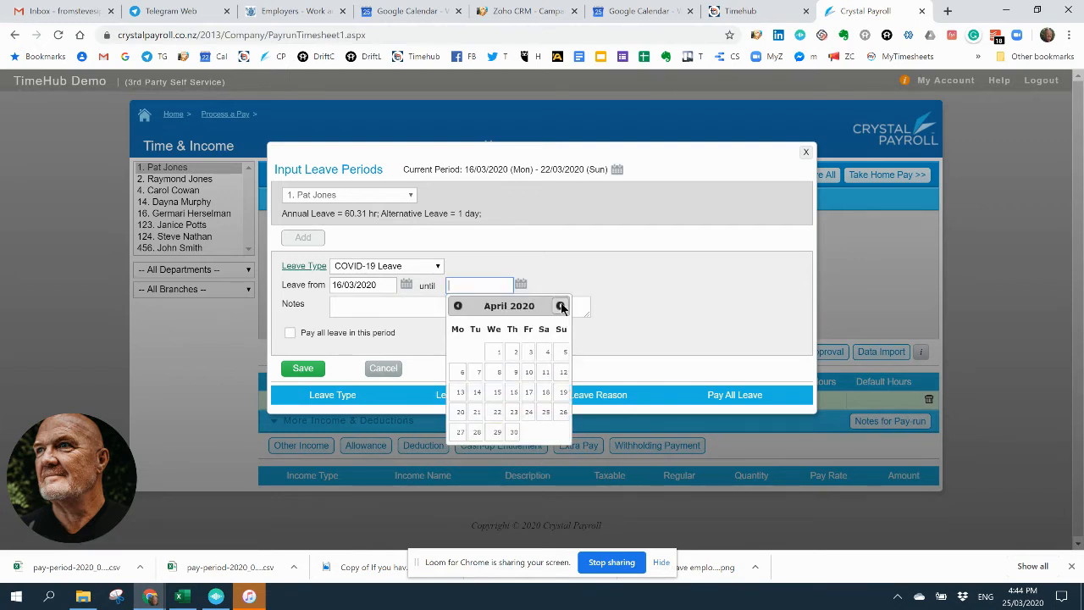
{"action": "left_click", "coordinate": [562, 392]}
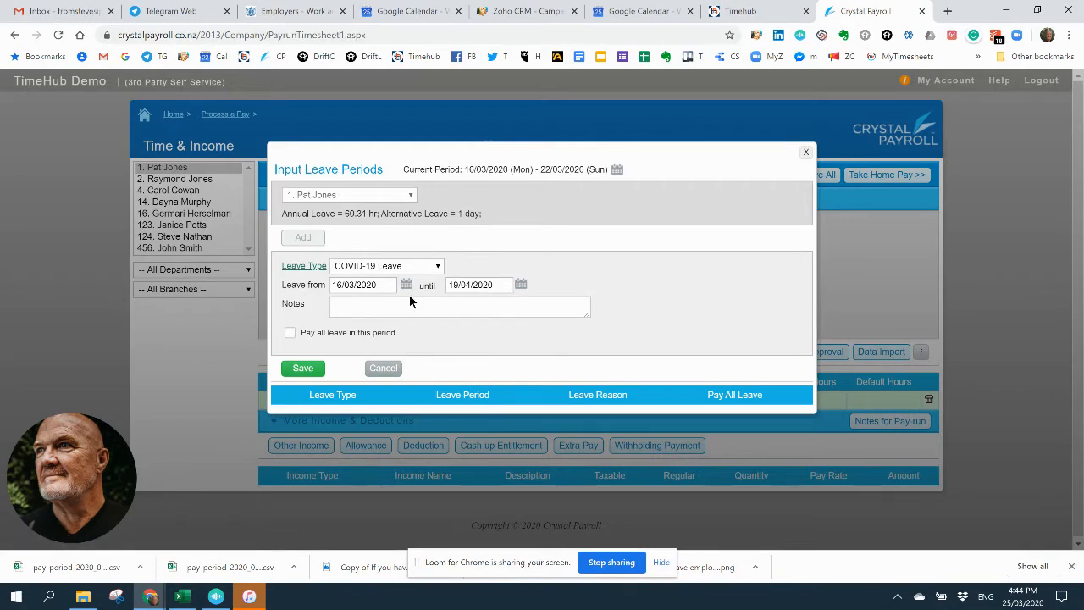
{"action": "left_click", "coordinate": [303, 368]}
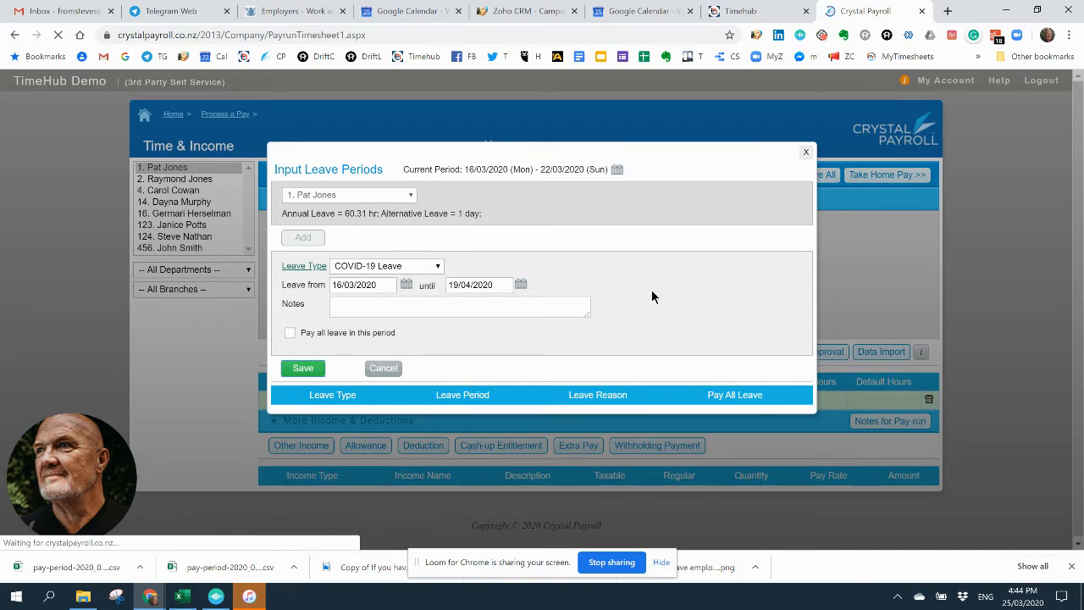
{"action": "left_click", "coordinate": [806, 153]}
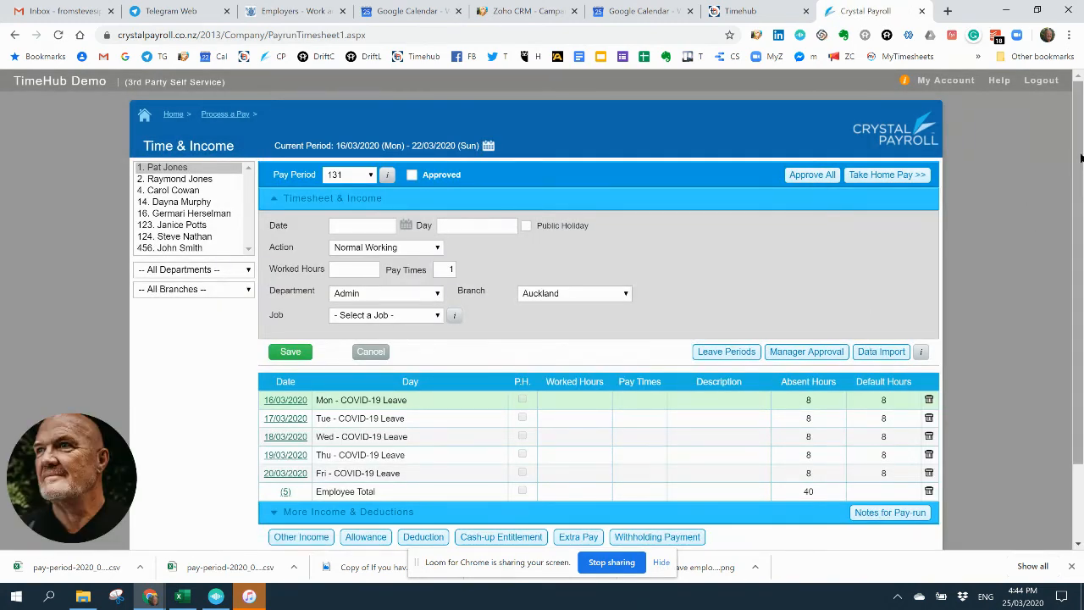
Step: Approve the employee's time and income for pay period 131 to check the leave and allowance lines, and remove the approval
{"action": "scroll", "coordinate": [542, 313], "scroll_direction": "down", "scroll_amount": 2}
{"action": "scroll", "coordinate": [1079, 167], "scroll_direction": "up", "scroll_amount": 2}
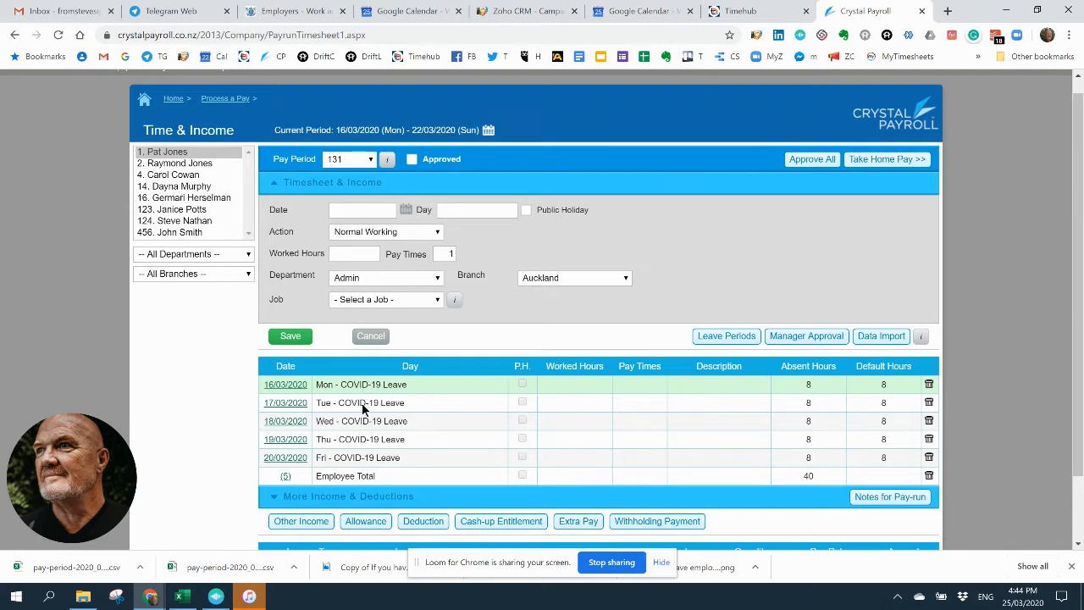
{"action": "left_click", "coordinate": [412, 159]}
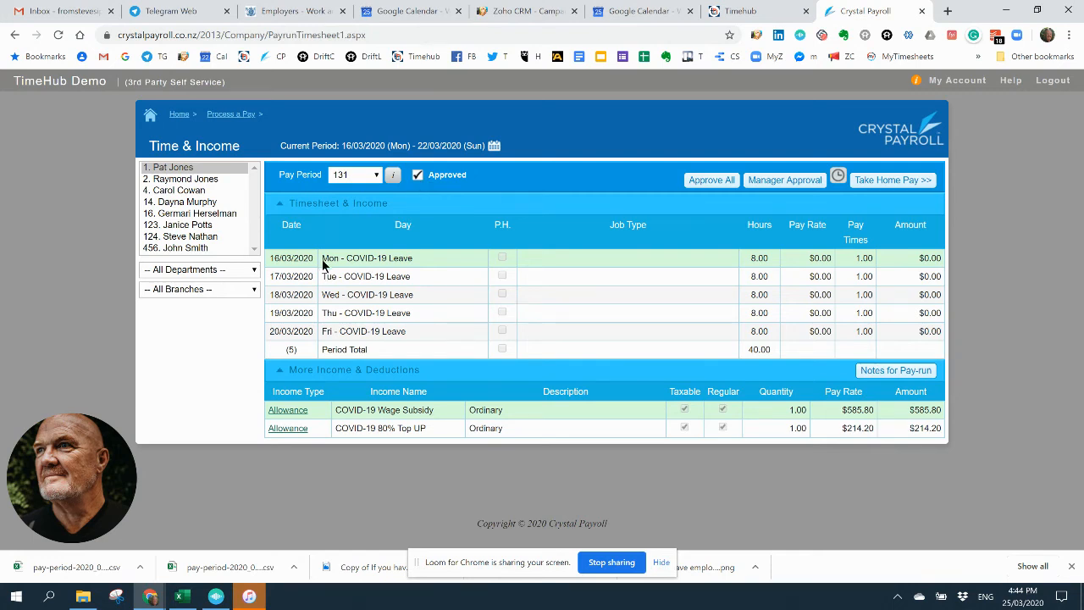
{"action": "left_click", "coordinate": [417, 176]}
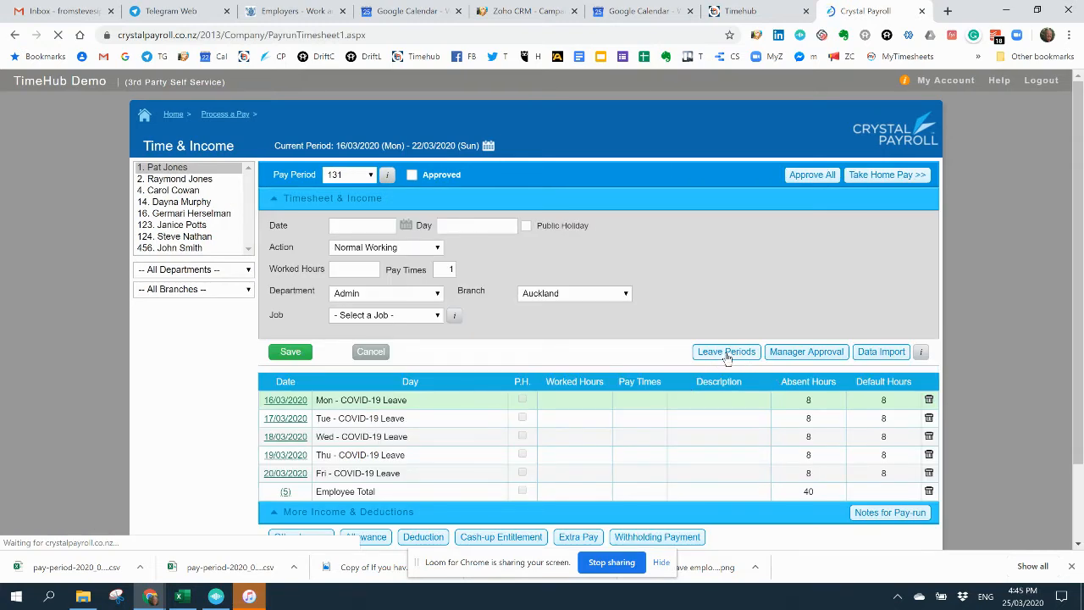
Step: Review the leave period entered for the employee and close the leave periods
{"action": "left_click", "coordinate": [725, 353]}
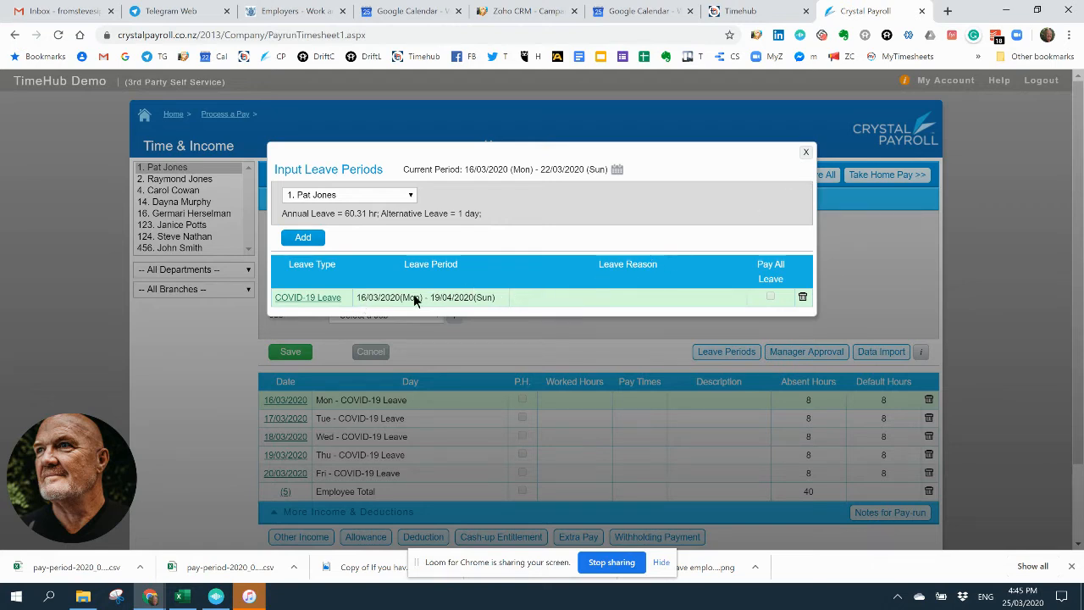
{"action": "left_click", "coordinate": [806, 153]}
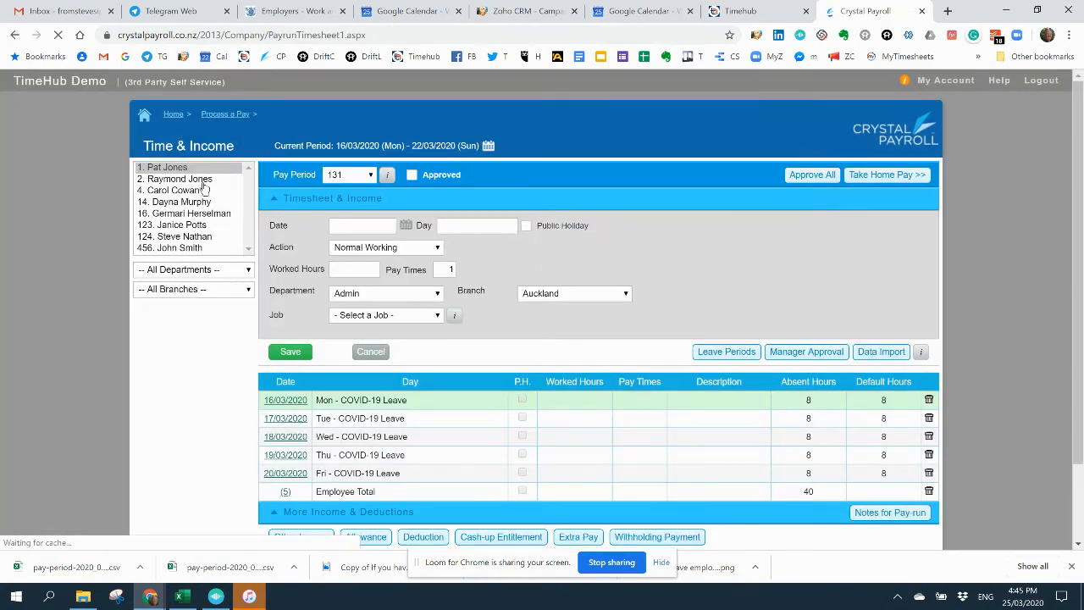
Step: Start a new leave period for the second employee with the leave type COVID-19 Leave
{"action": "left_click", "coordinate": [201, 180]}
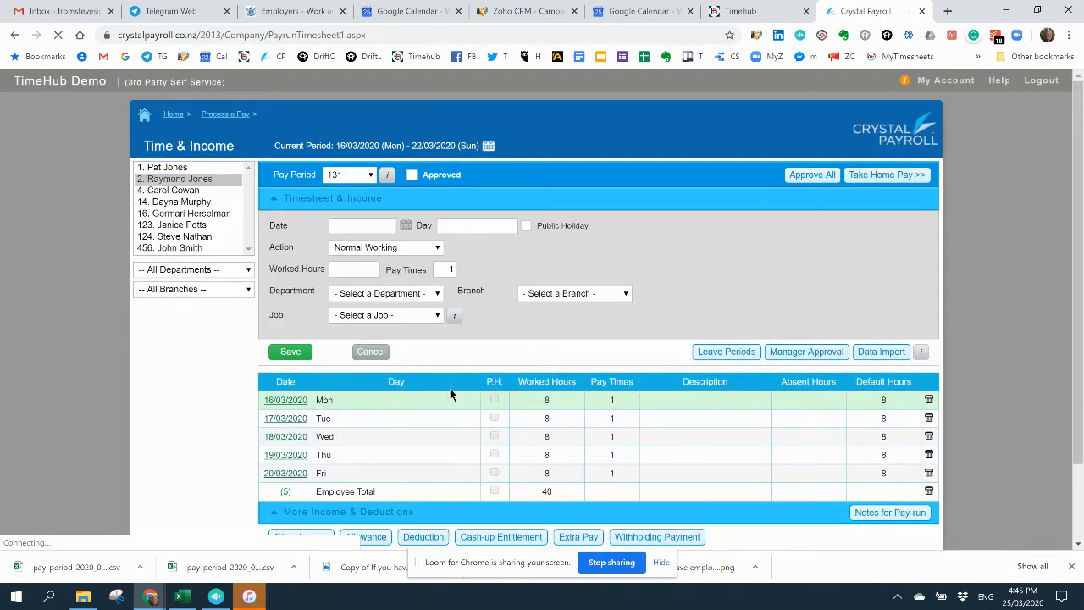
{"action": "left_click", "coordinate": [732, 356]}
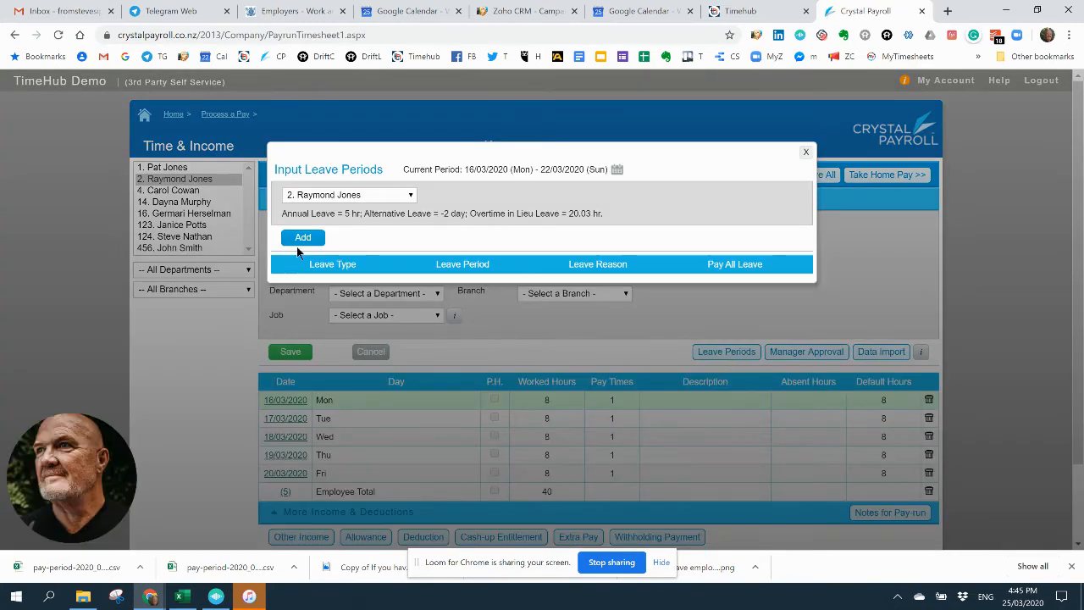
{"action": "left_click", "coordinate": [300, 240]}
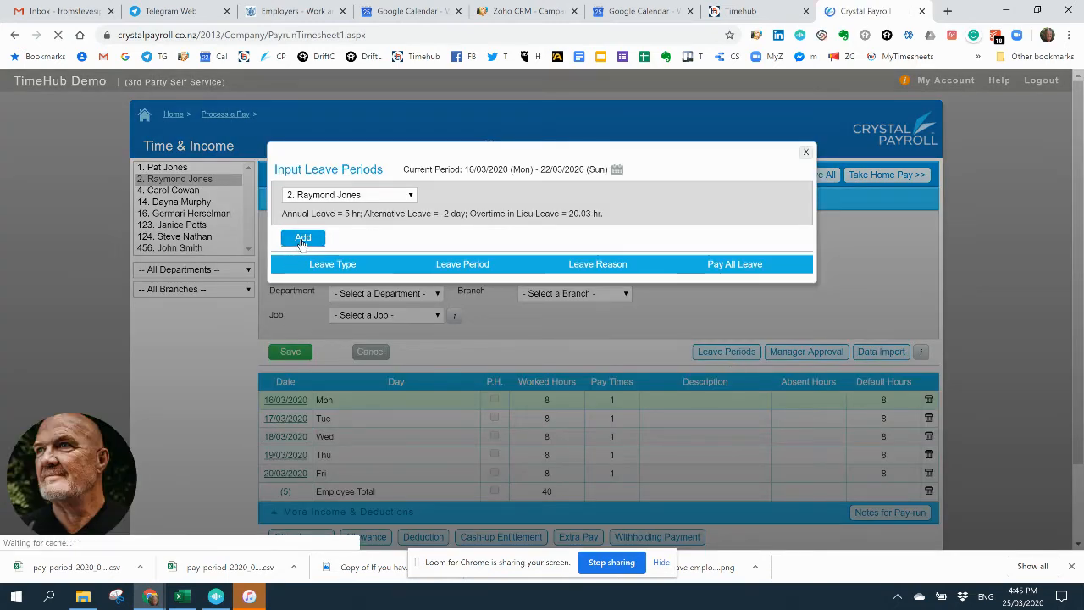
{"action": "left_click", "coordinate": [402, 267]}
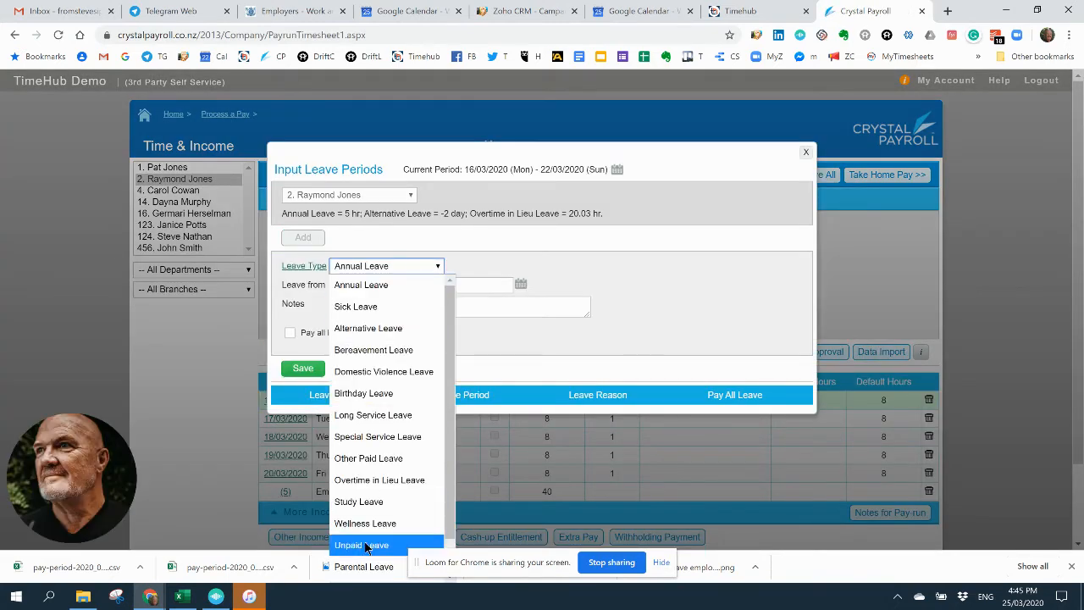
{"action": "scroll", "coordinate": [363, 550], "scroll_direction": "down", "scroll_amount": 1}
{"action": "left_click", "coordinate": [360, 572]}
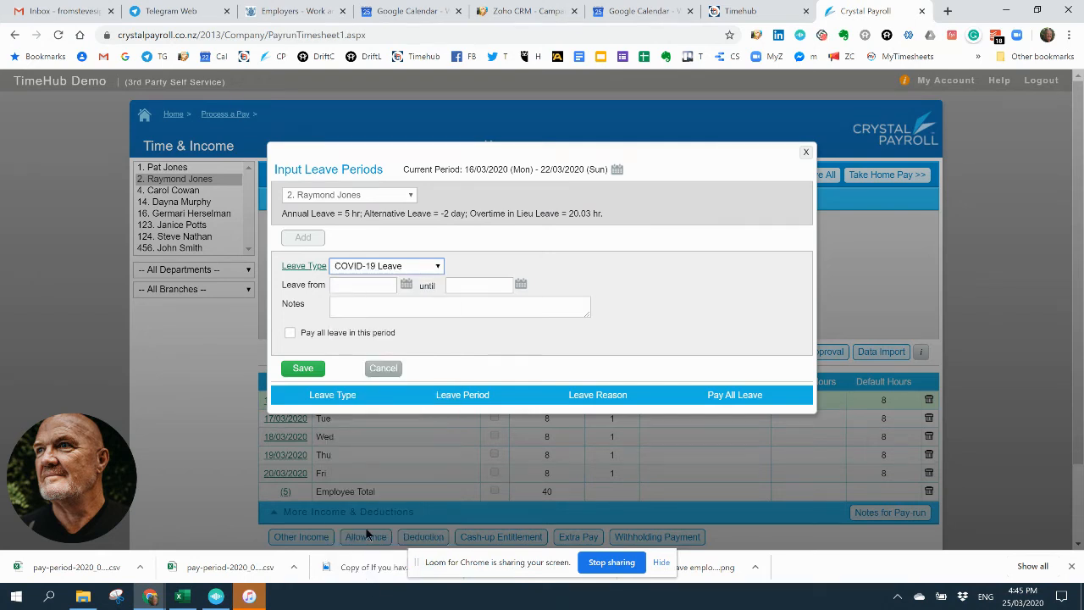
Step: Set the second employee's leave to run from 16/03/2020 until 19/04/2020, save it and return to the timesheet
{"action": "left_click", "coordinate": [405, 285]}
{"action": "left_click", "coordinate": [346, 415]}
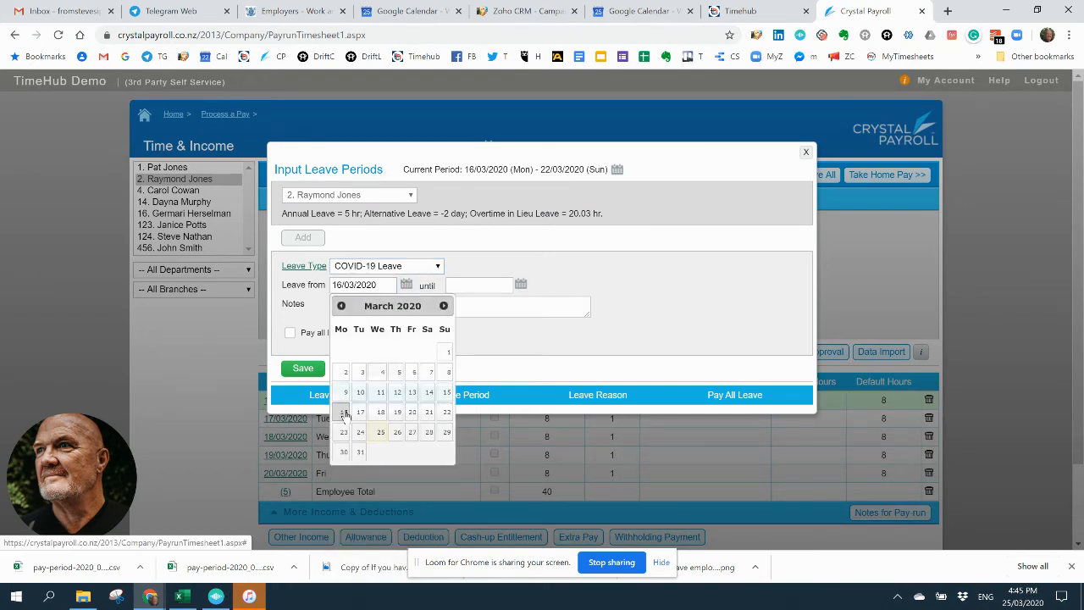
{"action": "left_click", "coordinate": [520, 285]}
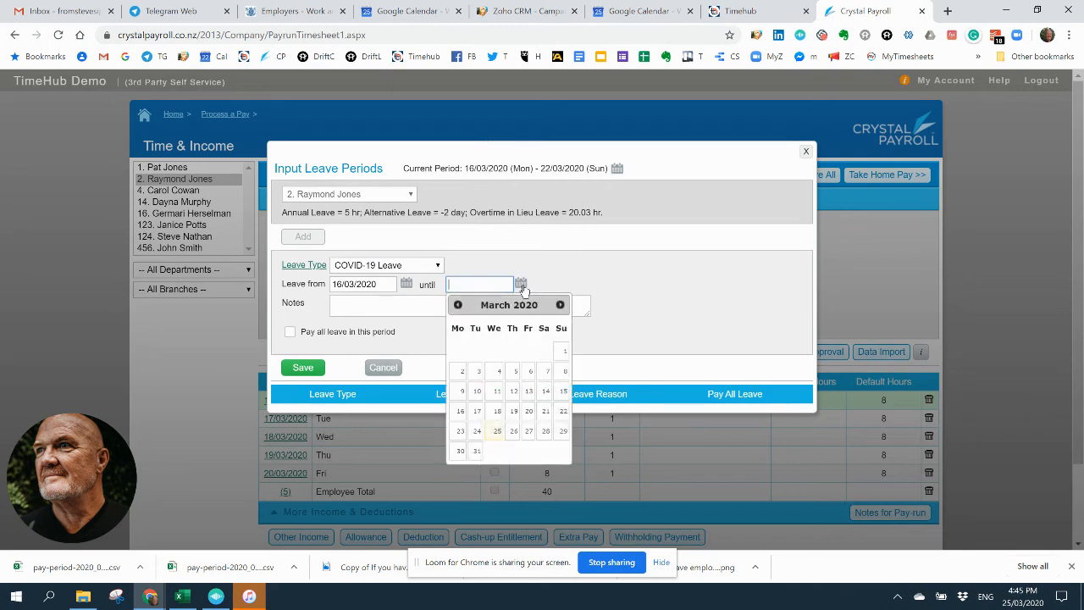
{"action": "left_click", "coordinate": [560, 304]}
{"action": "left_click", "coordinate": [562, 391]}
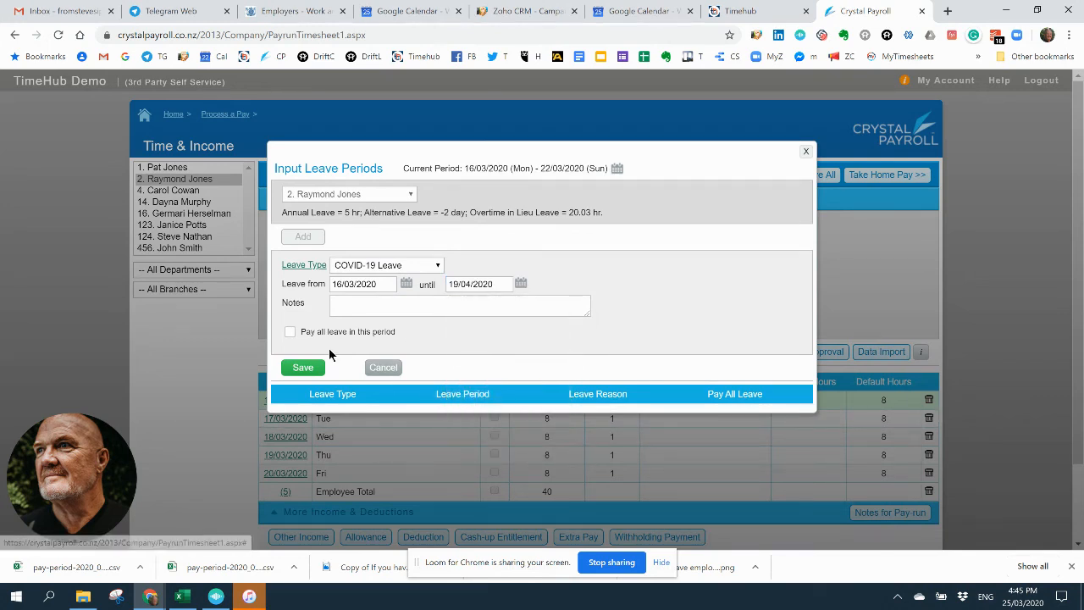
{"action": "left_click", "coordinate": [301, 371]}
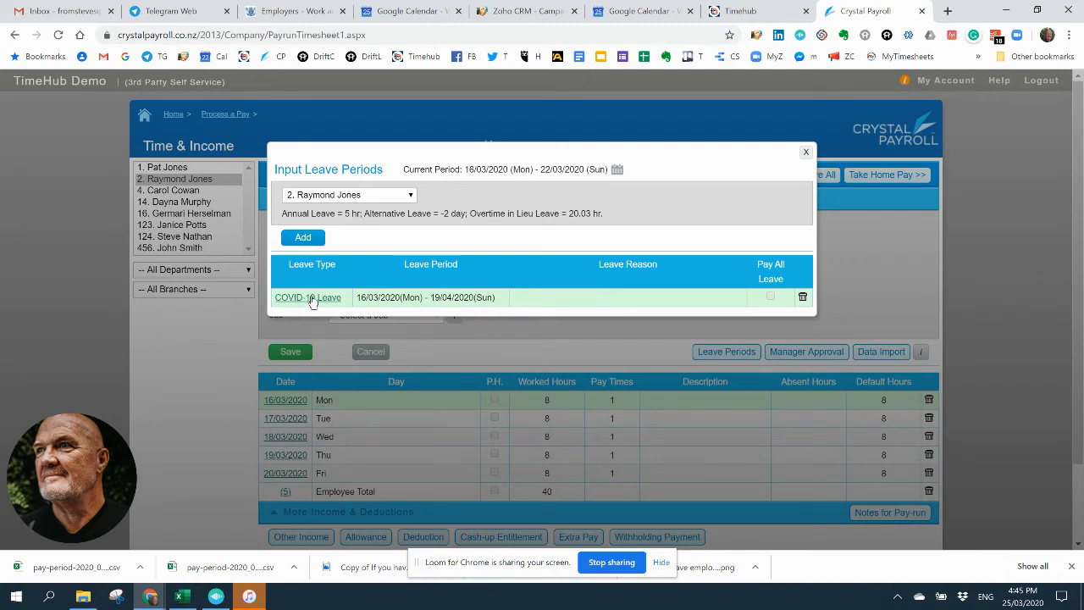
{"action": "left_click", "coordinate": [805, 154]}
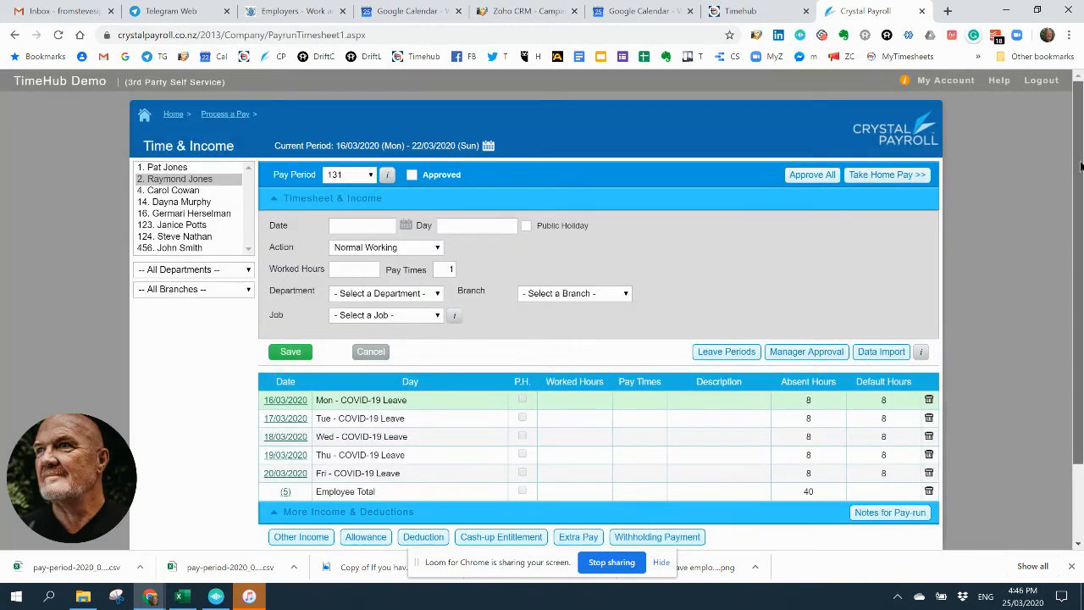
Step: Approve the second employee's time and income for pay period 131 to check the leave and income lines, and remove the approval
{"action": "scroll", "coordinate": [1079, 165], "scroll_direction": "down", "scroll_amount": 2}
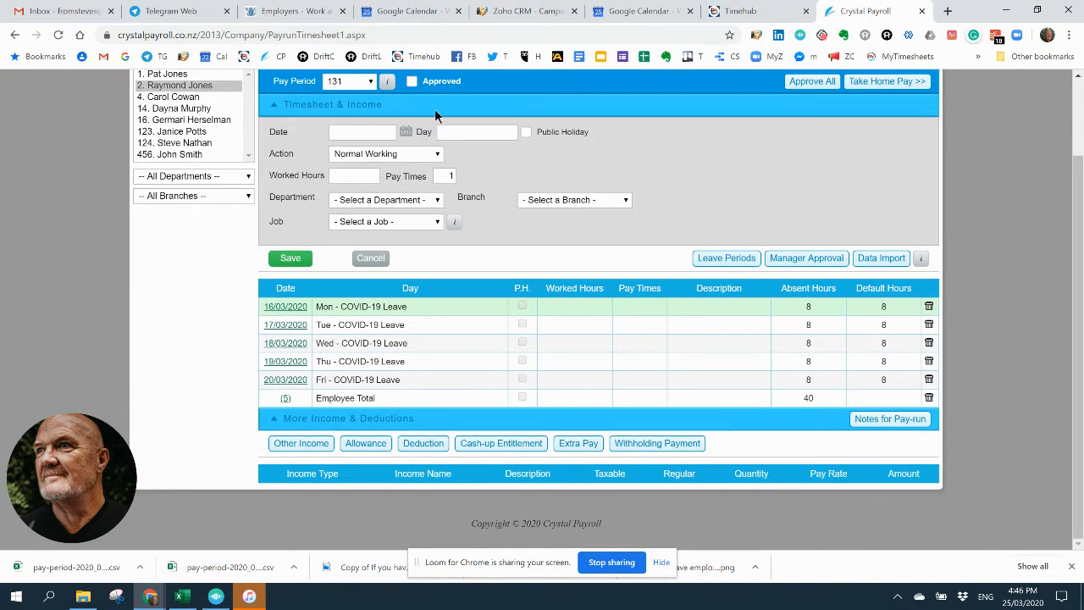
{"action": "left_click", "coordinate": [412, 83]}
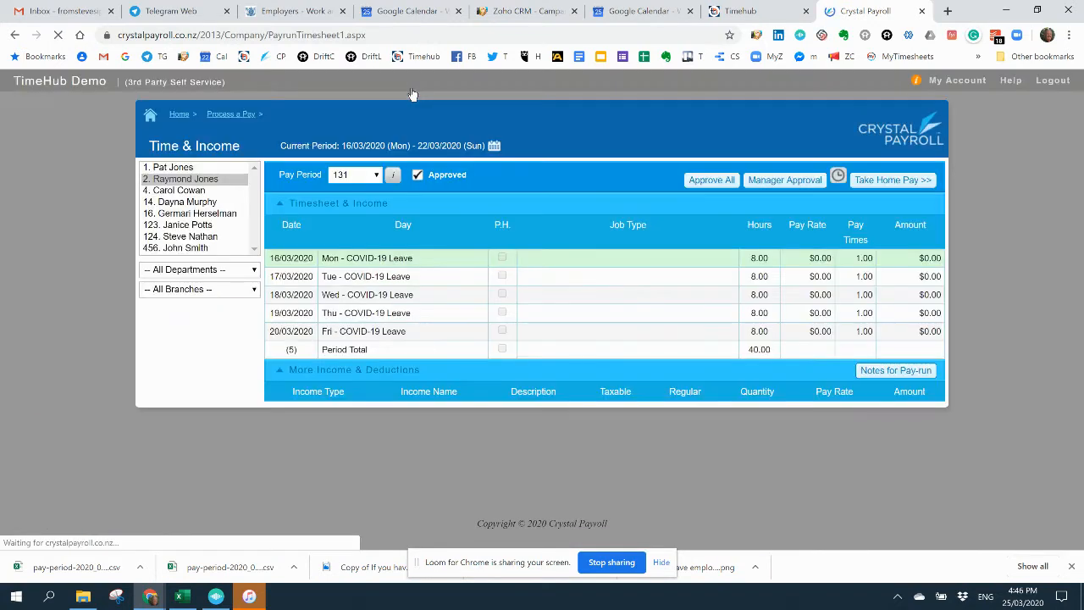
{"action": "left_click", "coordinate": [418, 176]}
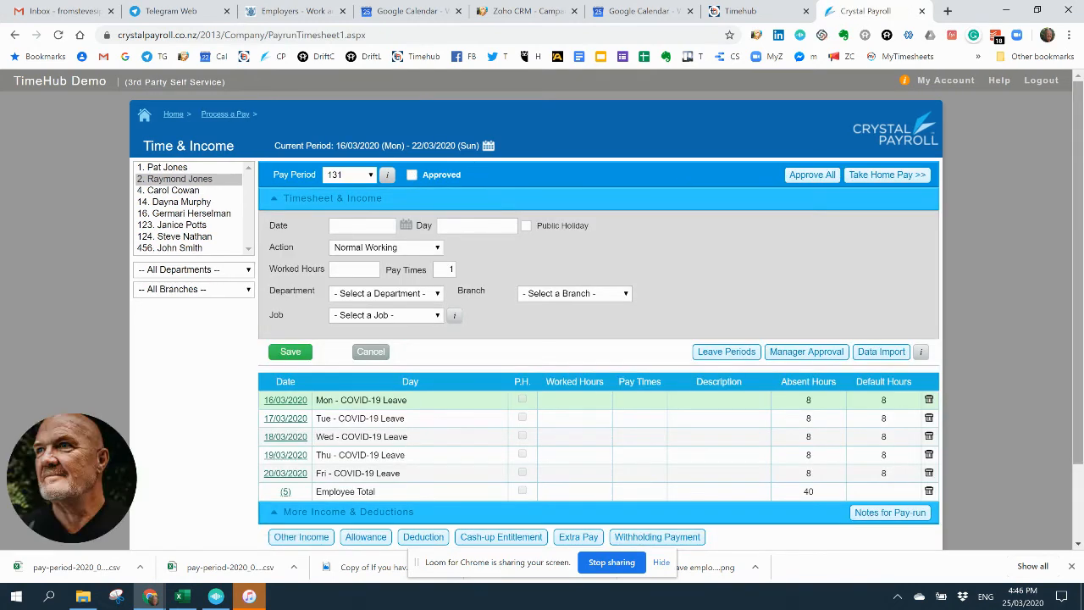
{"action": "scroll", "coordinate": [862, 363], "scroll_direction": "down", "scroll_amount": 1}
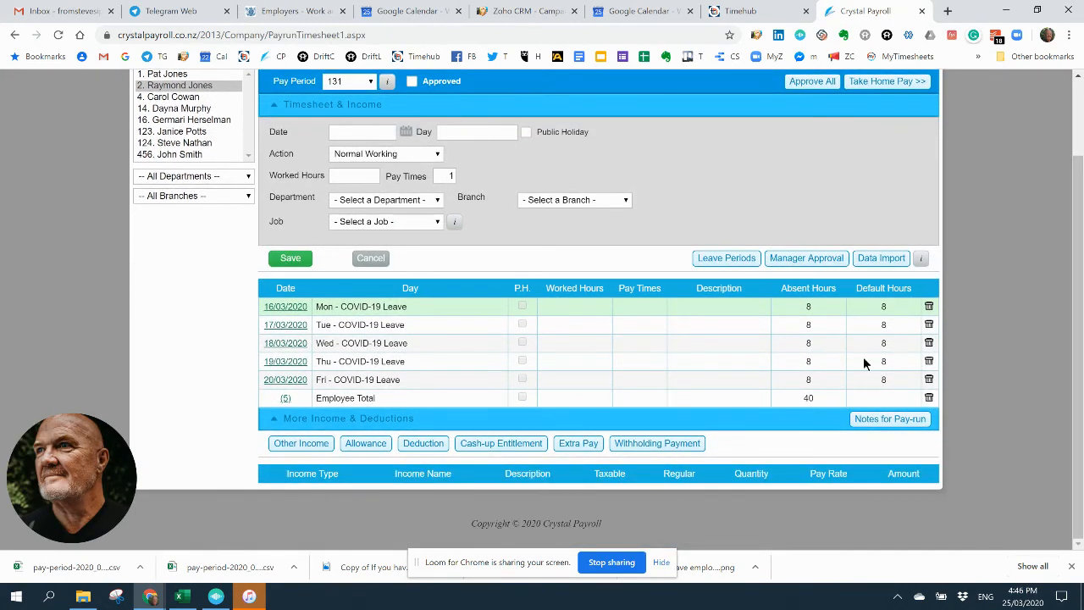
{"action": "left_click", "coordinate": [366, 448]}
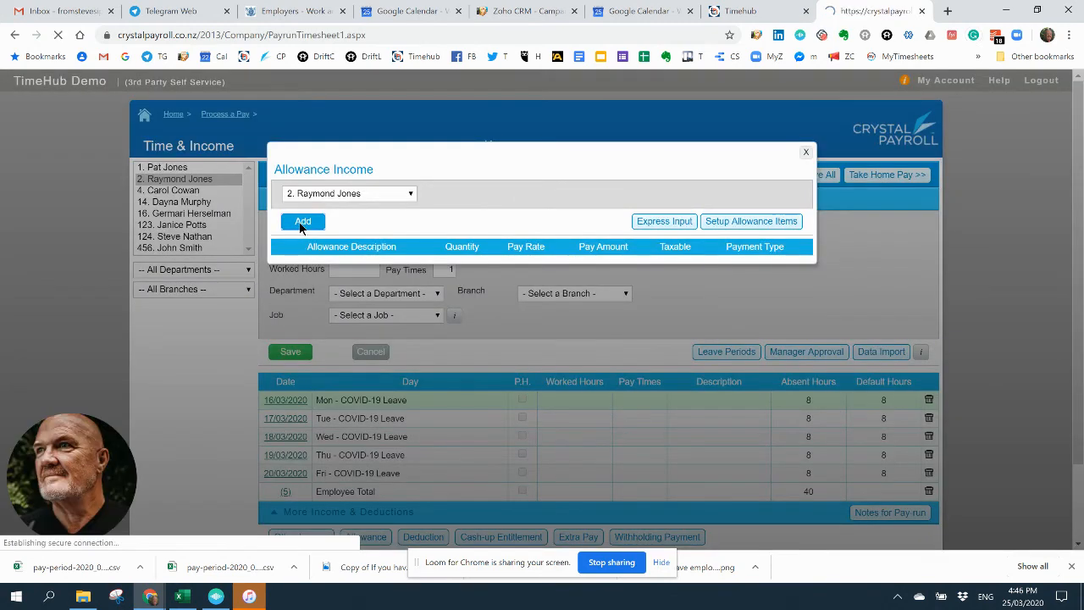
{"action": "left_click", "coordinate": [302, 224]}
{"action": "left_click", "coordinate": [389, 249]}
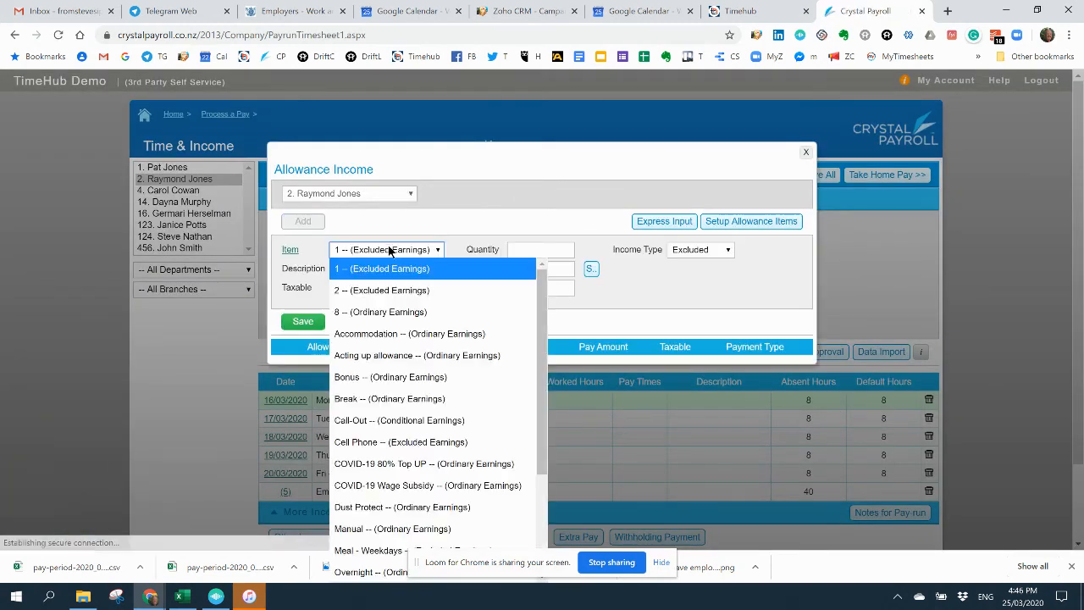
{"action": "left_click", "coordinate": [393, 485]}
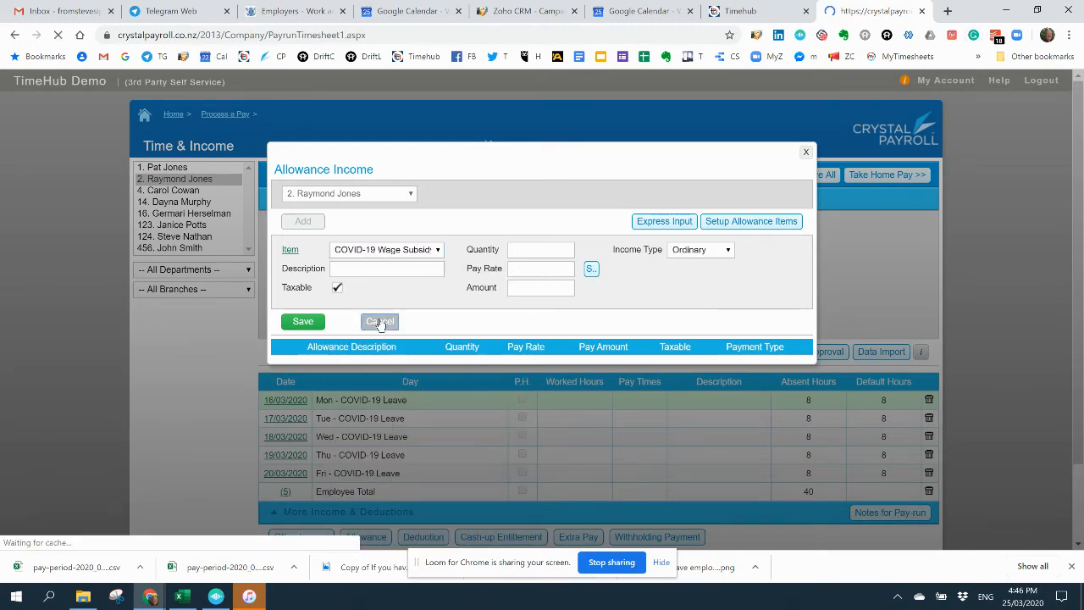
{"action": "left_click", "coordinate": [379, 322]}
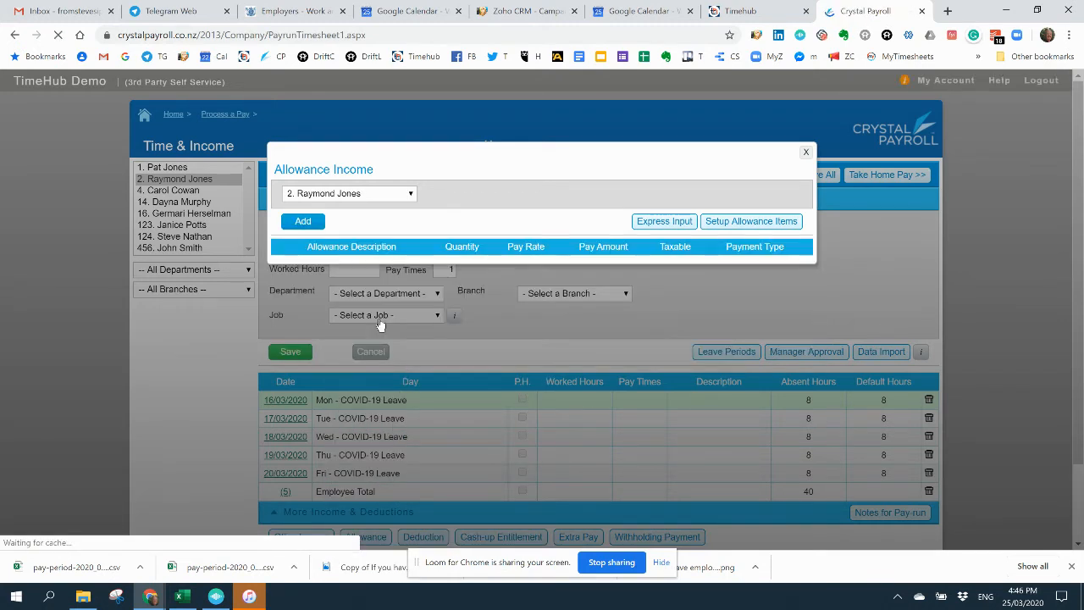
{"action": "left_click", "coordinate": [806, 154]}
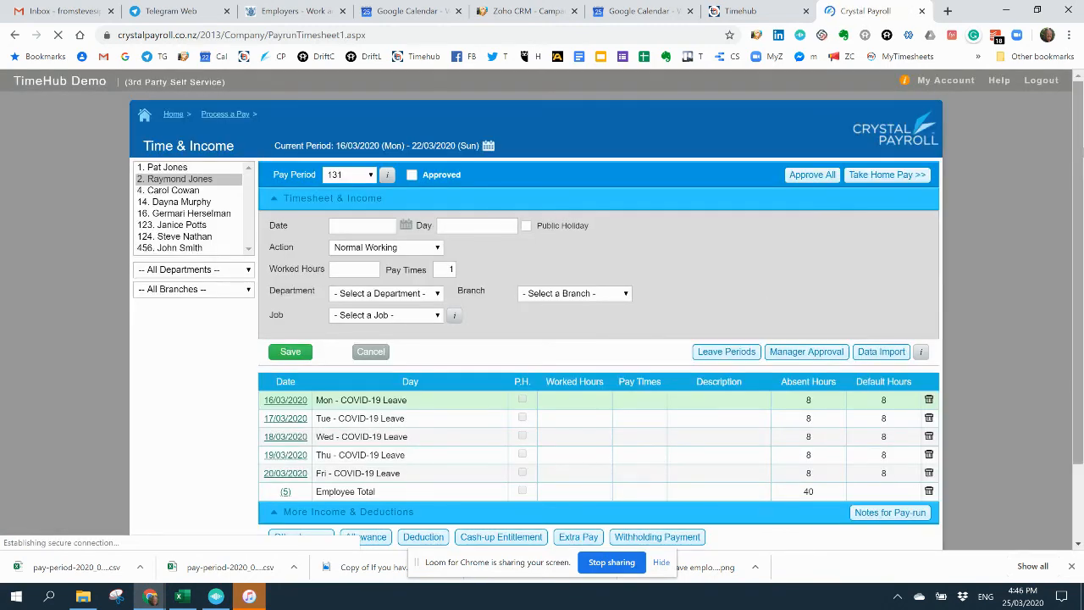
{"action": "left_click_drag", "start_coordinate": [1079, 166], "coordinate": [1006, 314]}
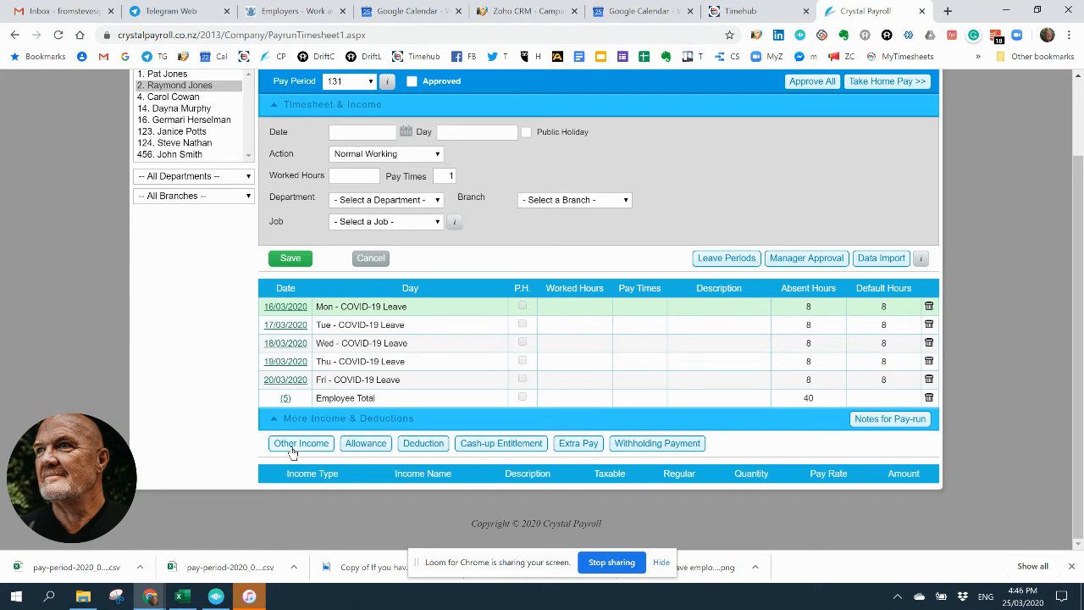
{"action": "scroll", "coordinate": [749, 207], "scroll_direction": "up", "scroll_amount": 2}
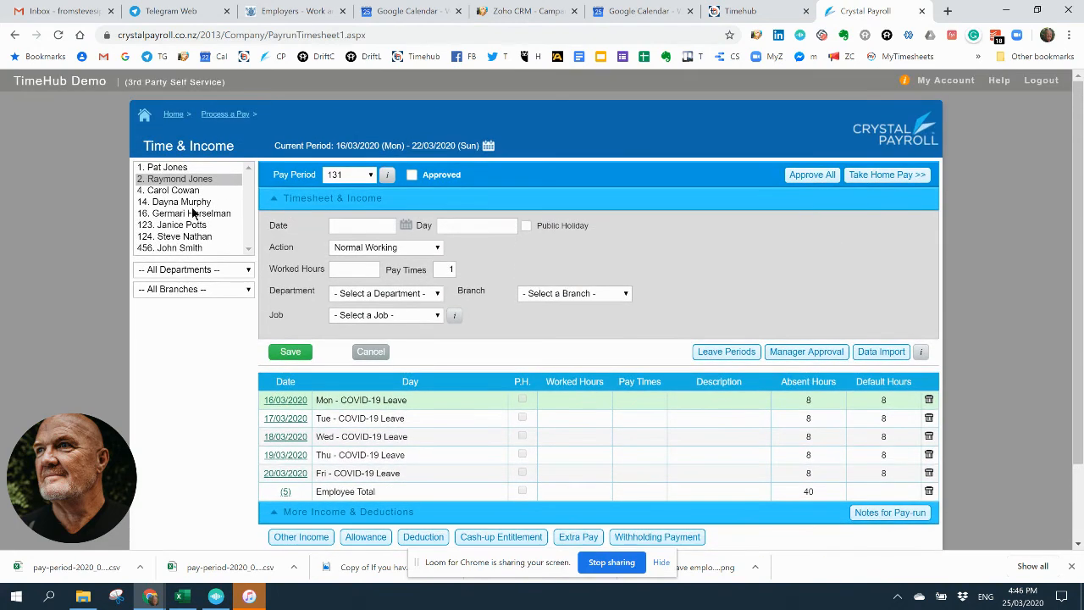
Step: Return to the first employee, approve pay period 131 to compare the leave and allowance lines, and remove the approval
{"action": "left_click", "coordinate": [169, 167]}
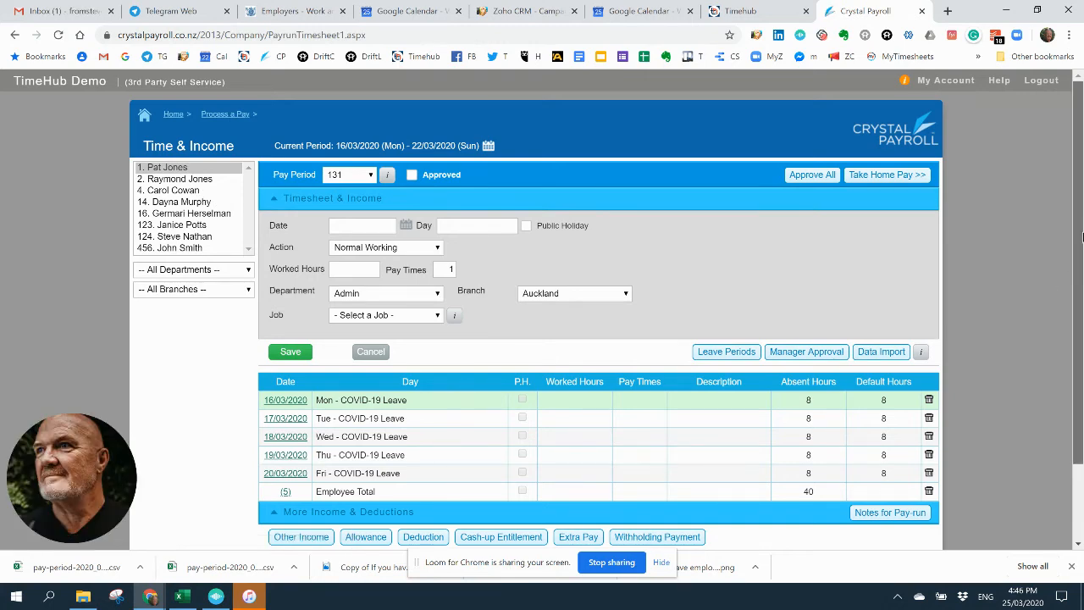
{"action": "scroll", "coordinate": [1082, 237], "scroll_direction": "down", "scroll_amount": 2}
{"action": "scroll", "coordinate": [637, 209], "scroll_direction": "up", "scroll_amount": 2}
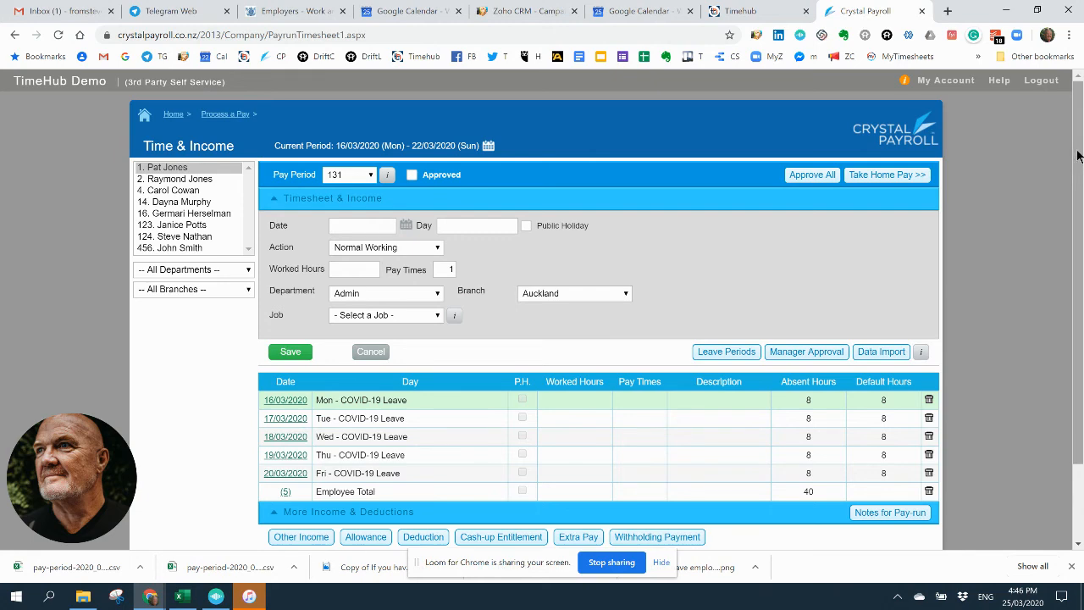
{"action": "scroll", "coordinate": [1076, 164], "scroll_direction": "down", "scroll_amount": 2}
{"action": "scroll", "coordinate": [427, 144], "scroll_direction": "up", "scroll_amount": 1}
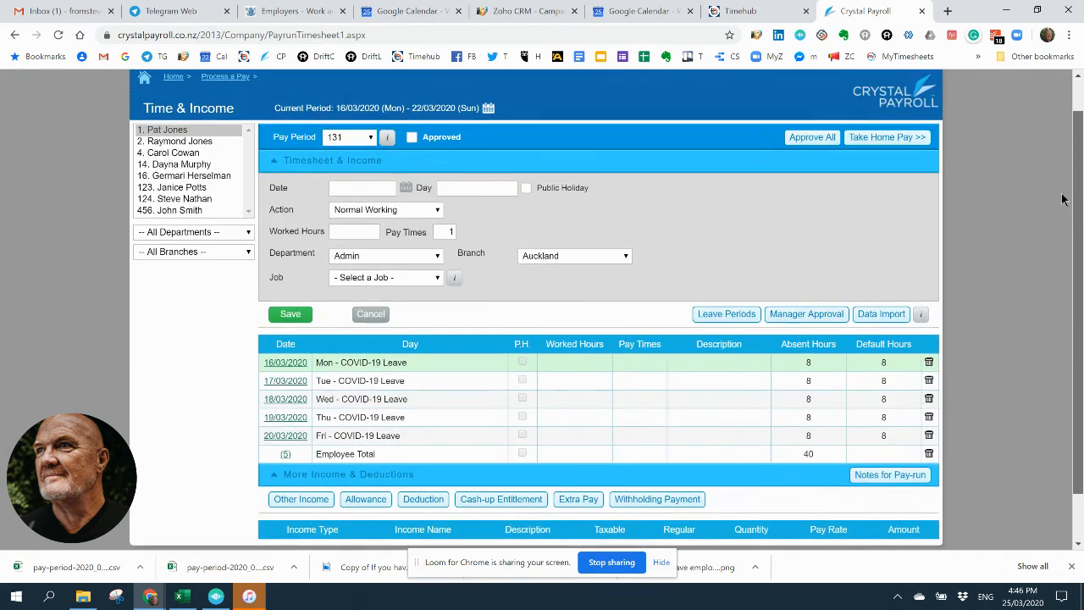
{"action": "left_click", "coordinate": [413, 137]}
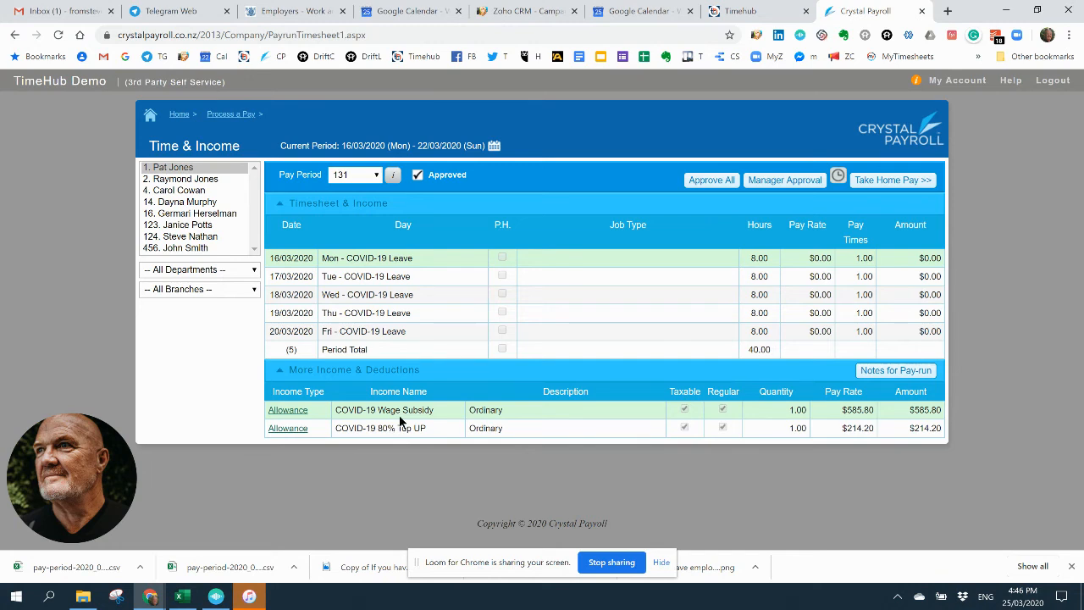
{"action": "left_click", "coordinate": [418, 178]}
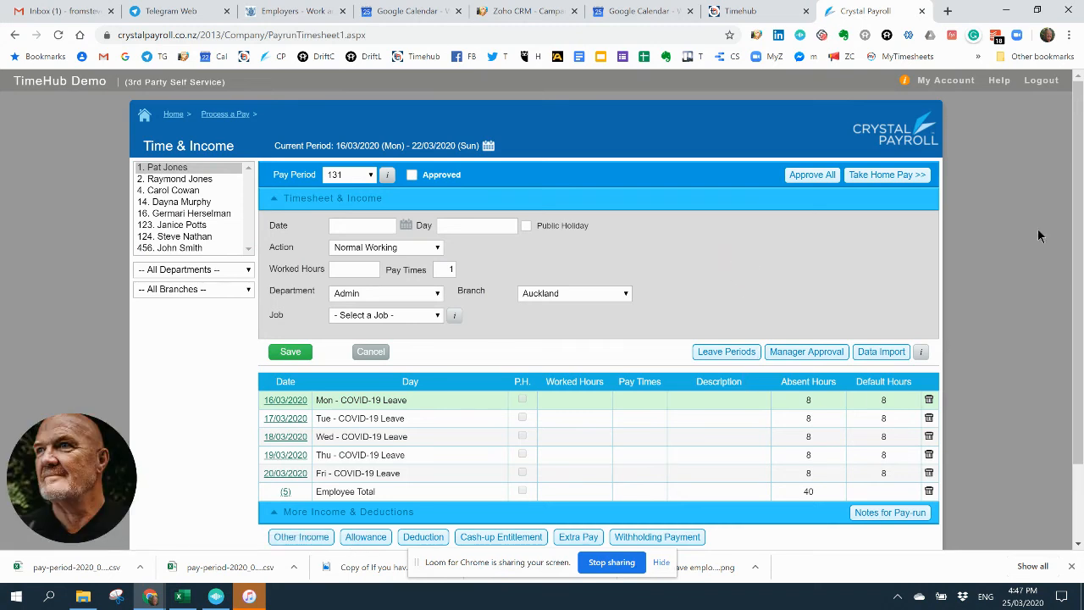
Step: Approve the first employee's pay period again, review the regular allowances through the COVID-19 80% Top UP line, and withdraw the approval
{"action": "scroll", "coordinate": [1080, 184], "scroll_direction": "down", "scroll_amount": 1}
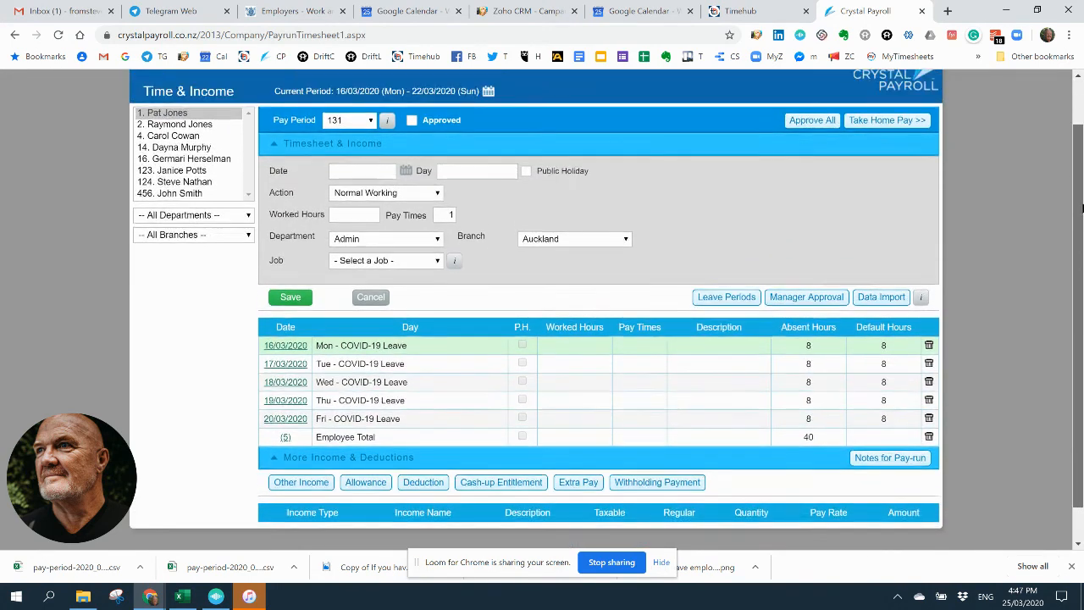
{"action": "scroll", "coordinate": [1080, 208], "scroll_direction": "up", "scroll_amount": 1}
{"action": "left_click", "coordinate": [412, 142]}
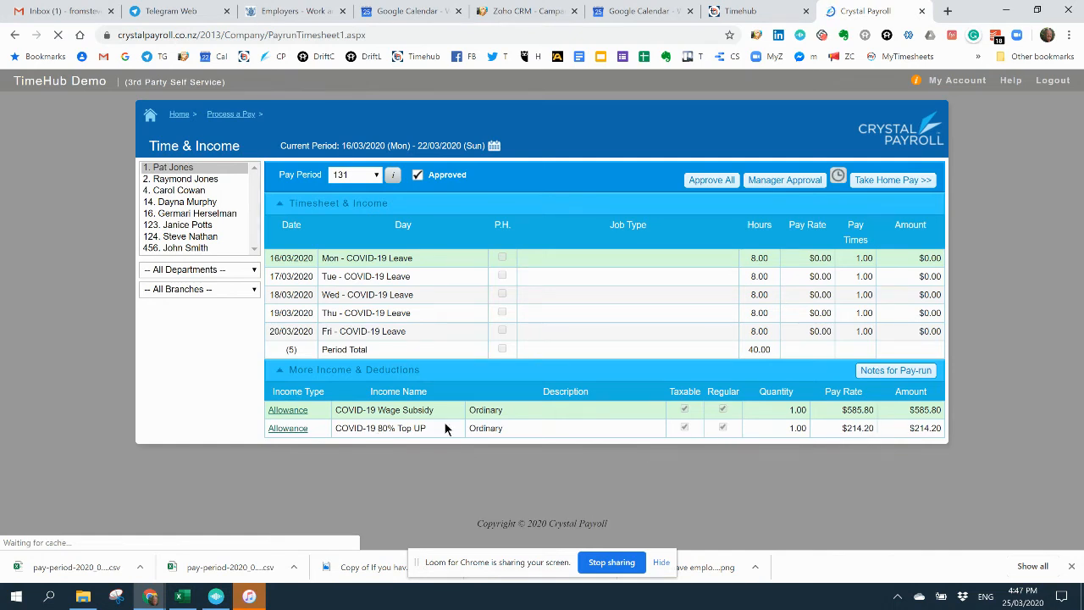
{"action": "left_click", "coordinate": [287, 429]}
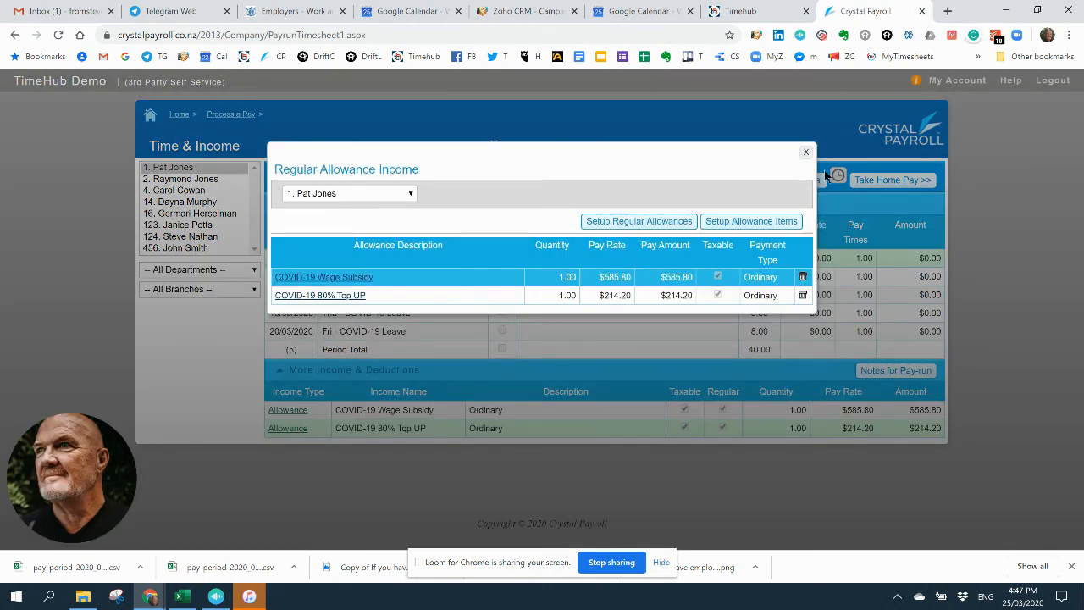
{"action": "left_click", "coordinate": [806, 154]}
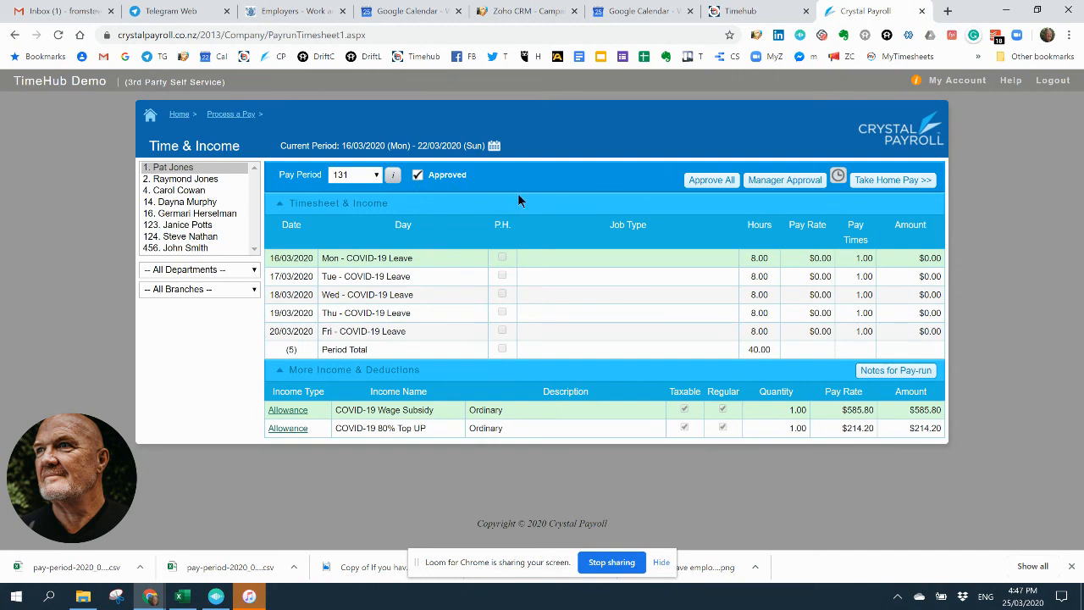
{"action": "left_click", "coordinate": [428, 176]}
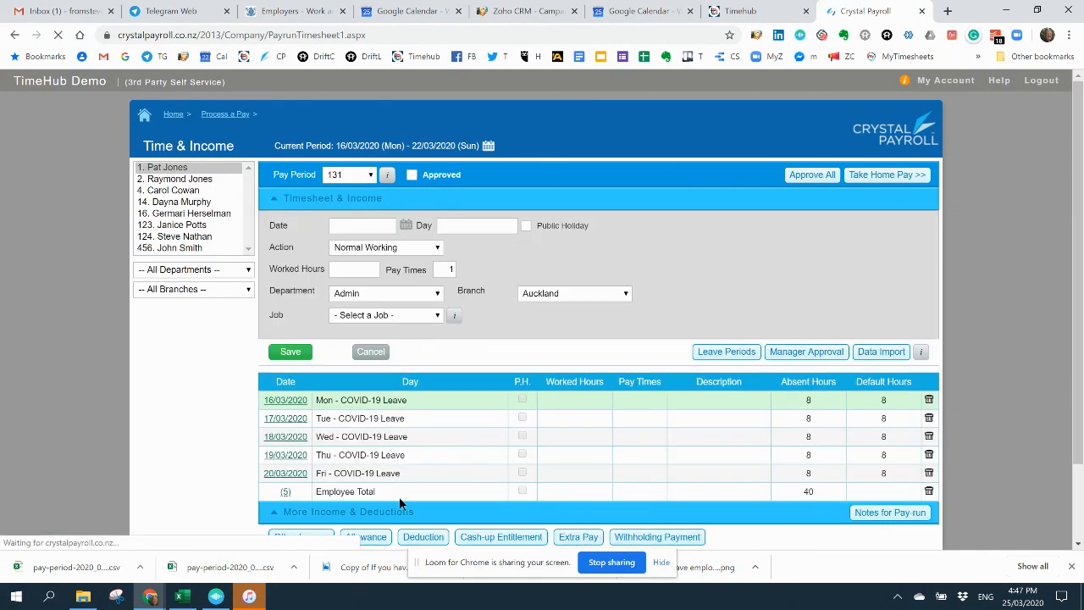
{"action": "left_click_drag", "start_coordinate": [1076, 254], "coordinate": [1077, 320]}
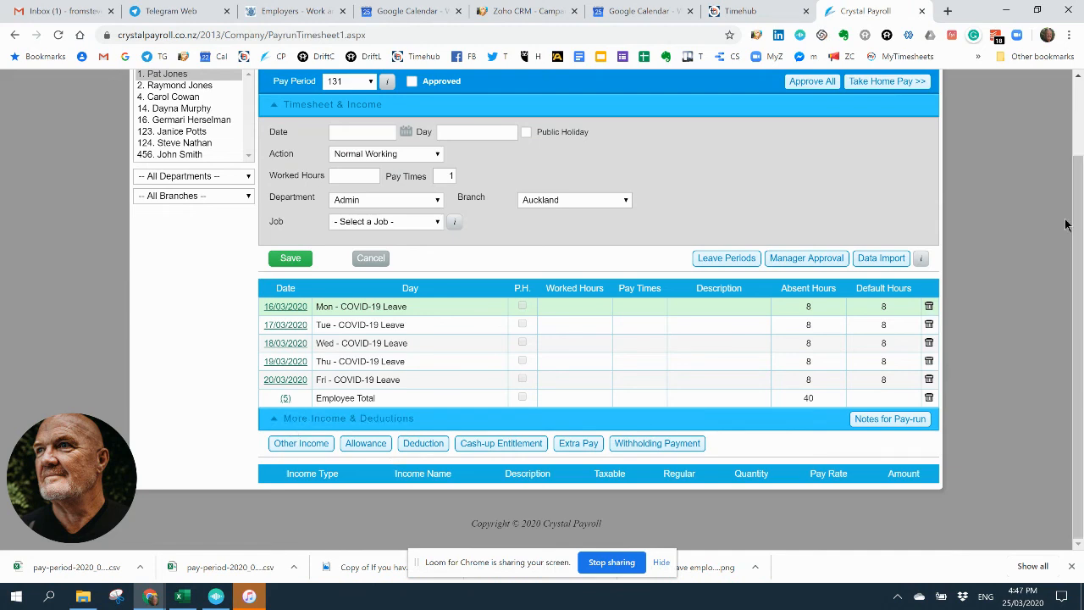
{"action": "left_click_drag", "start_coordinate": [1081, 227], "coordinate": [1081, 169]}
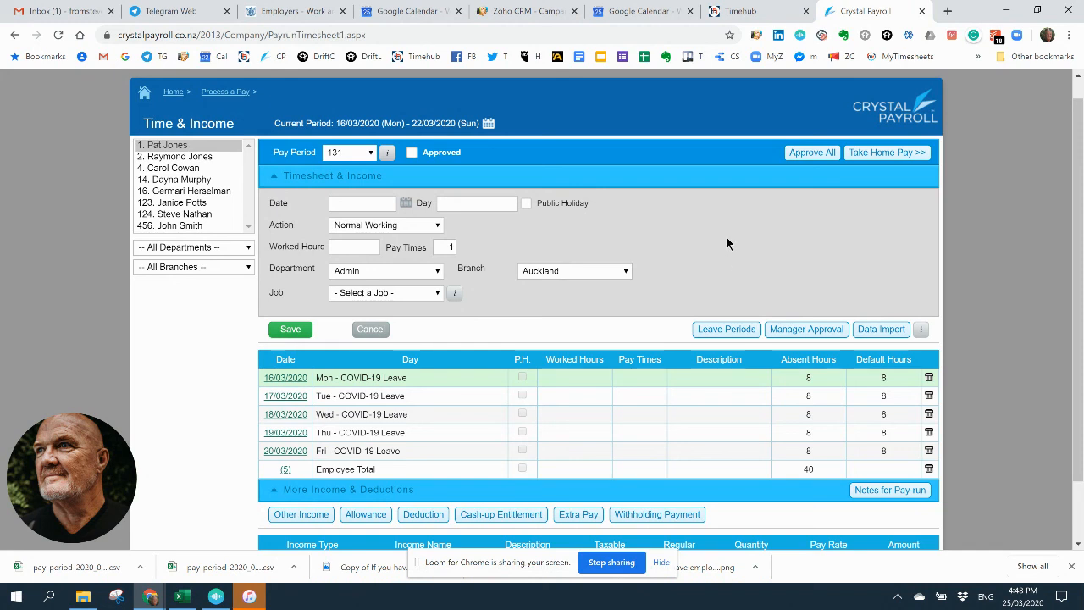